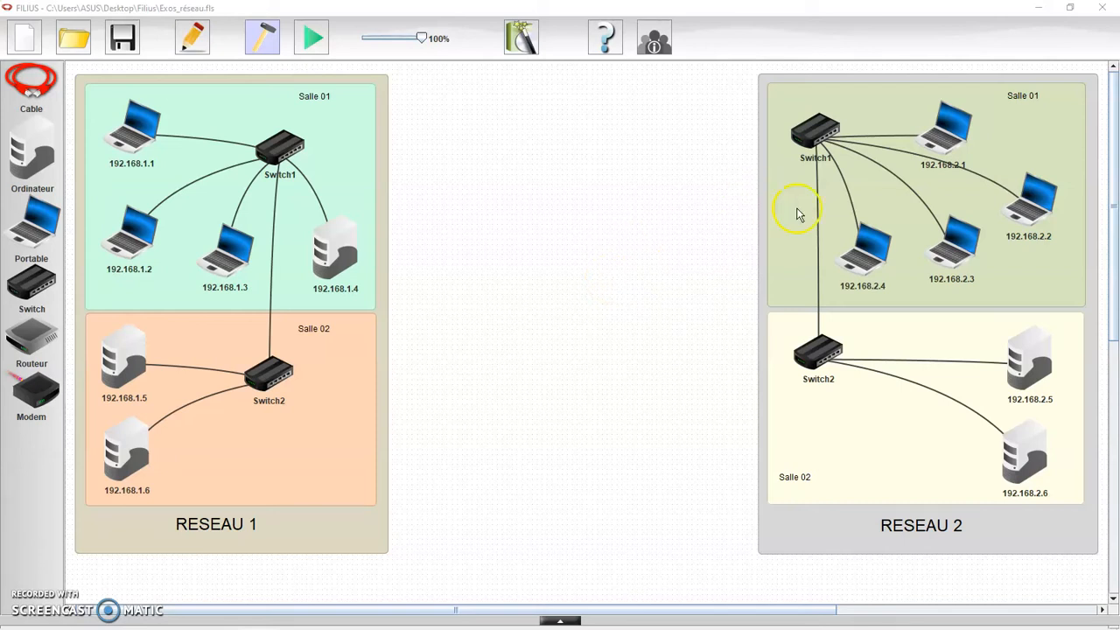
Connect Switch1 of RESEAU 1 directly to Switch1 of RESEAU 2 with a cable.
{"action": "left_click", "coordinate": [32, 81]}
{"action": "left_click", "coordinate": [280, 149]}
{"action": "left_click", "coordinate": [812, 129]}
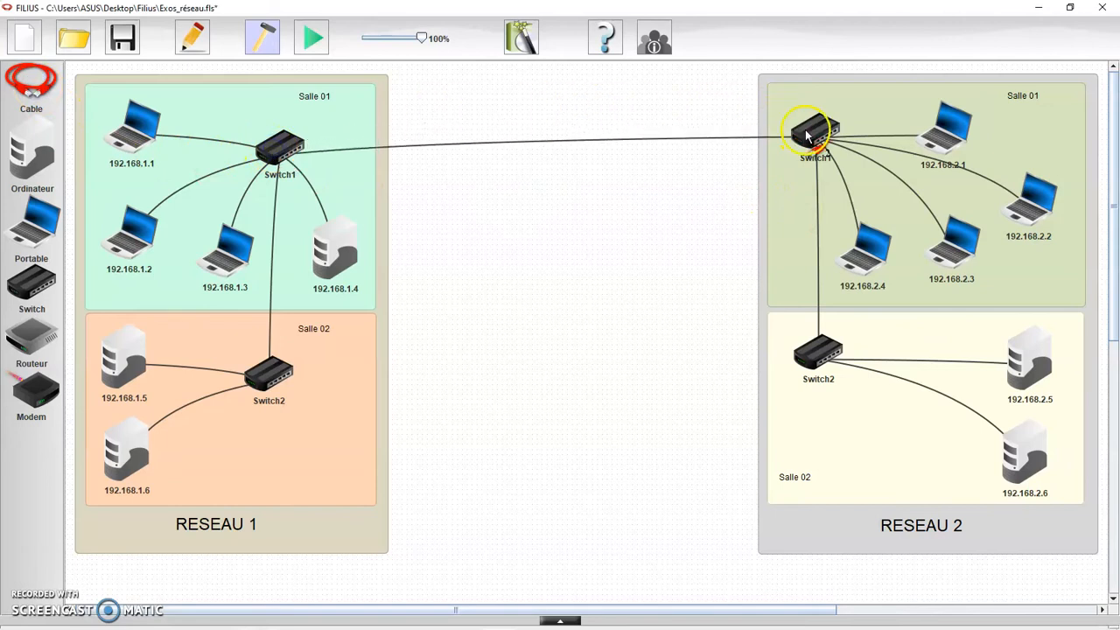
{"action": "left_click", "coordinate": [627, 277]}
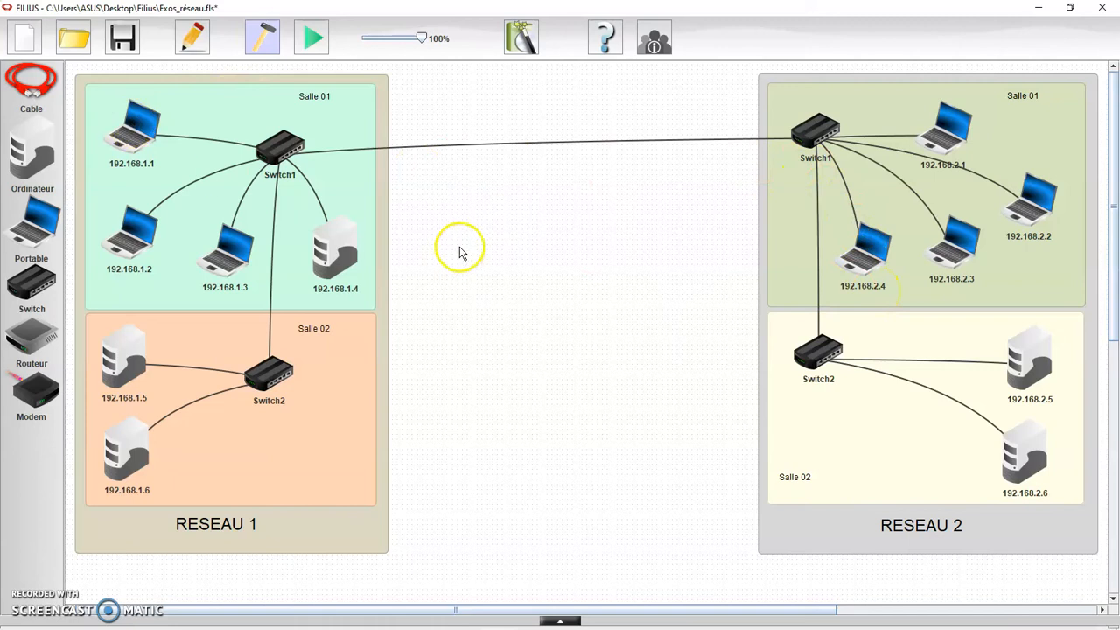
Start simulation mode and open the desktop of laptop 192.168.1.1, placing its window clear of the devices in Salle 01.
{"action": "left_click", "coordinate": [317, 51]}
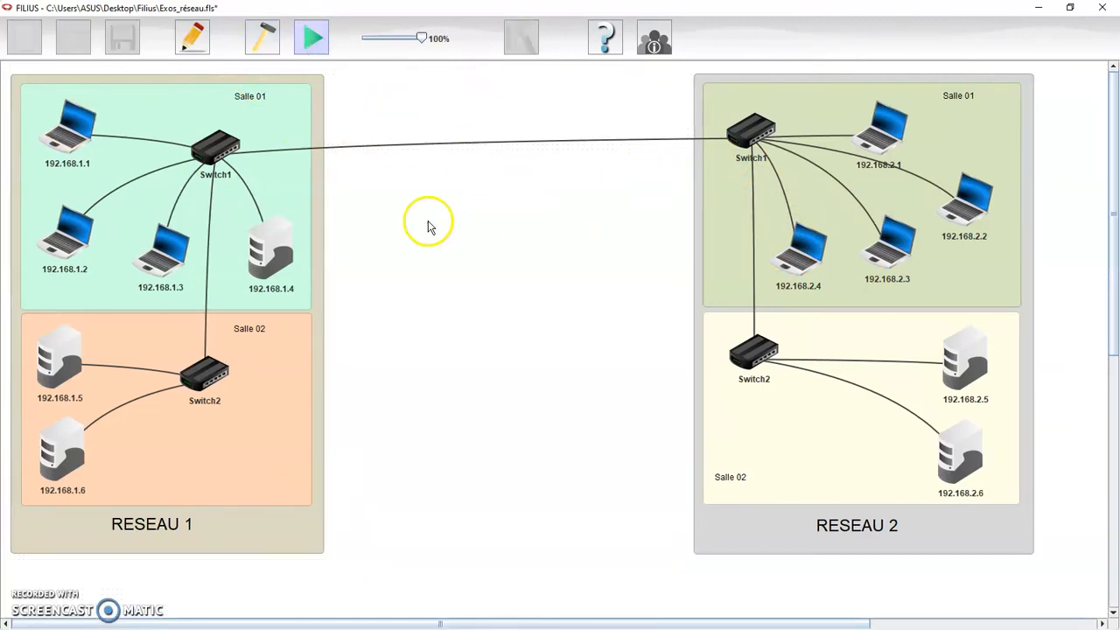
{"action": "left_click", "coordinate": [64, 146]}
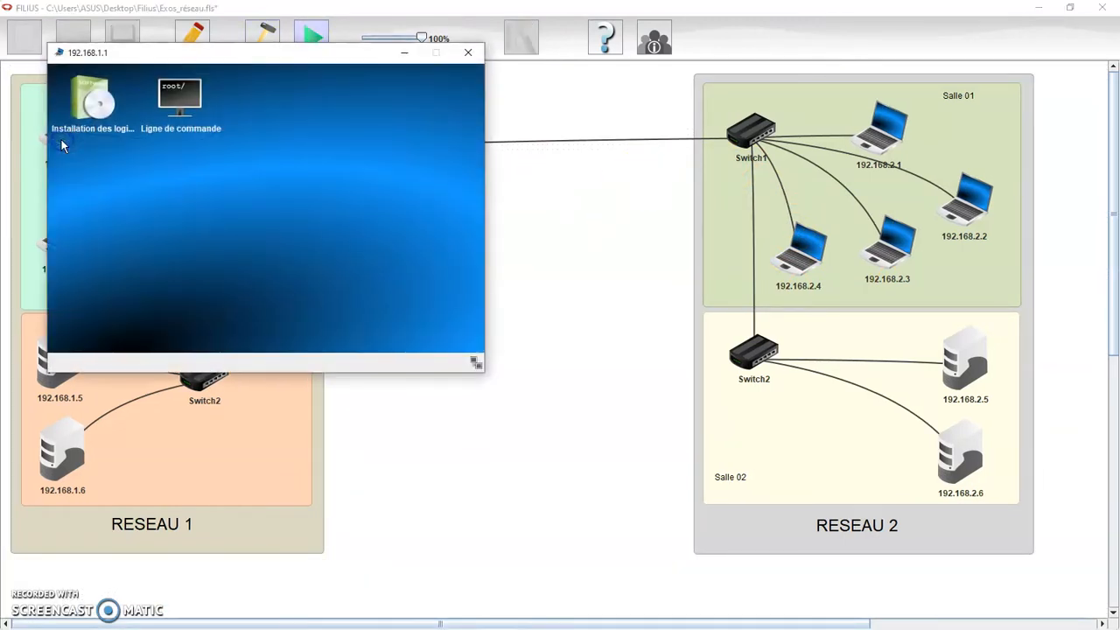
{"action": "left_click_drag", "start_coordinate": [242, 49], "coordinate": [445, 366]}
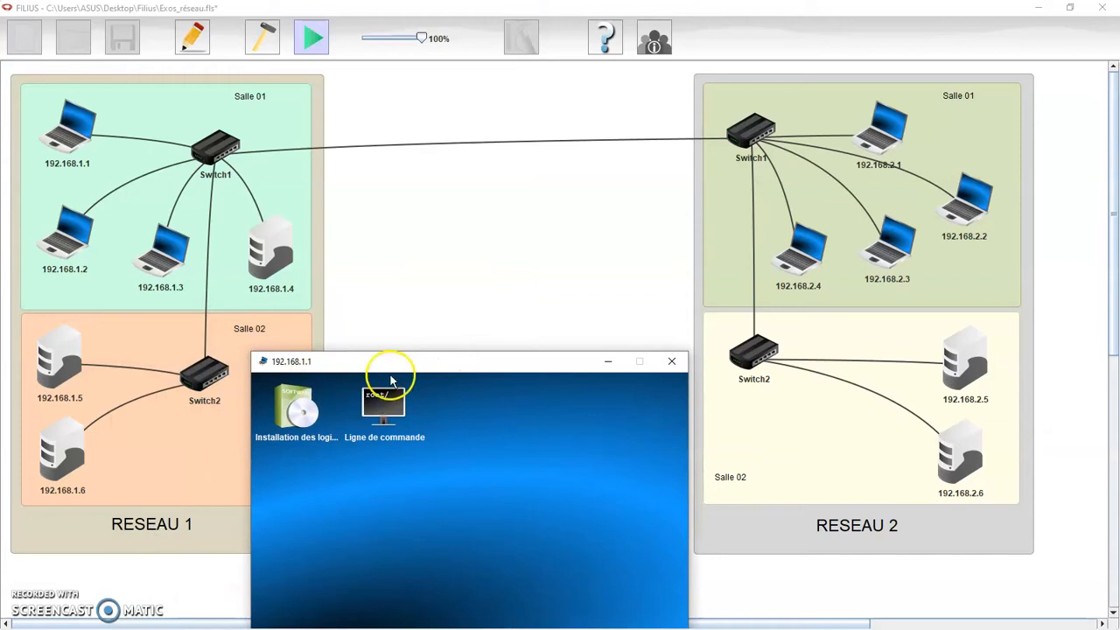
{"action": "left_click_drag", "start_coordinate": [392, 359], "coordinate": [387, 311]}
{"action": "left_click", "coordinate": [666, 311]}
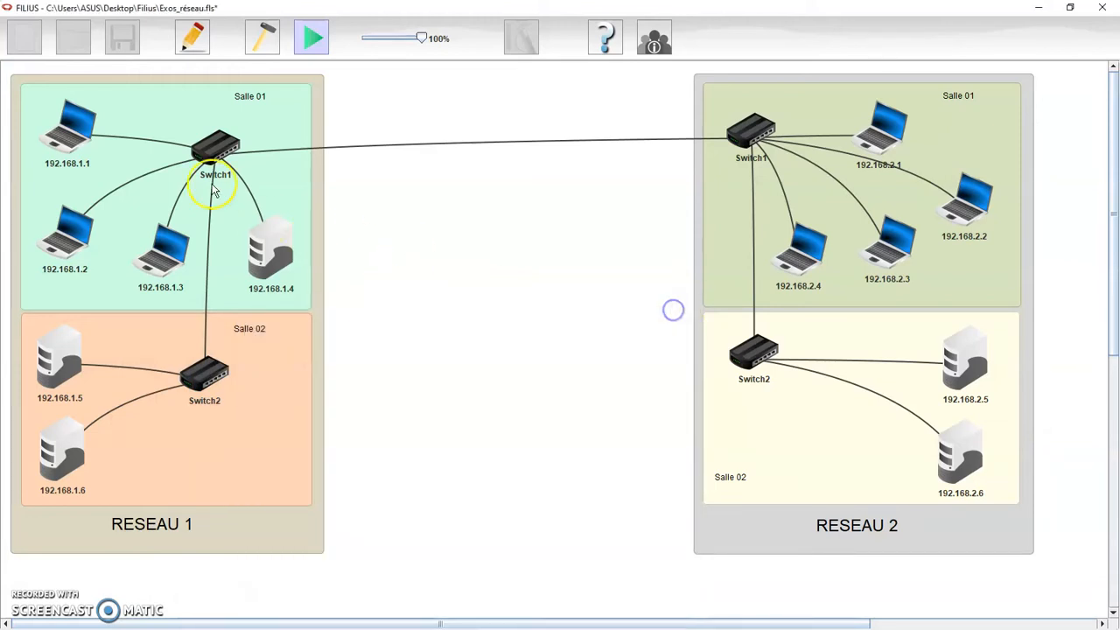
{"action": "left_click", "coordinate": [79, 136]}
{"action": "left_click_drag", "start_coordinate": [450, 312], "coordinate": [502, 334]}
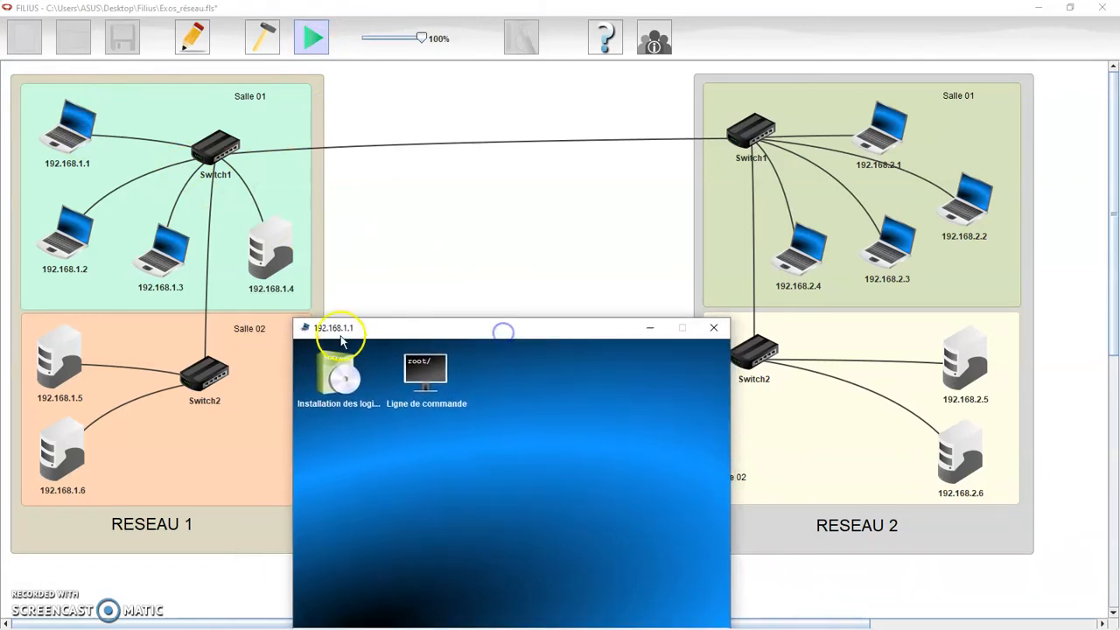
{"action": "left_click", "coordinate": [430, 330]}
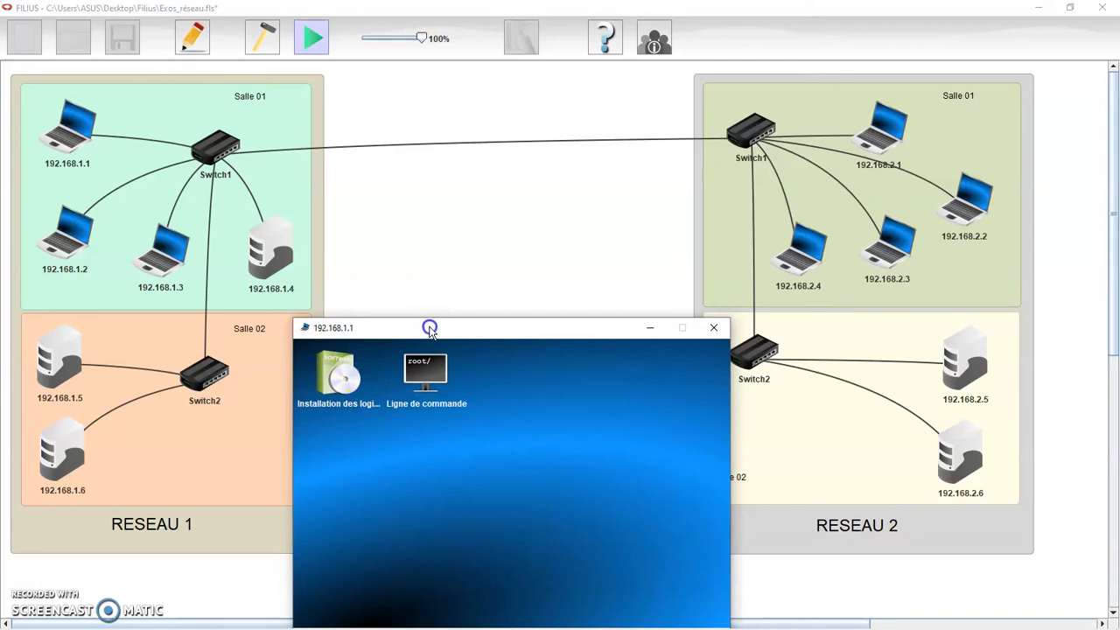
{"action": "left_click_drag", "start_coordinate": [430, 331], "coordinate": [428, 322]}
Open the command line on laptop 192.168.1.1 and run ping 192.168.2.4.
{"action": "double_click", "coordinate": [425, 364]}
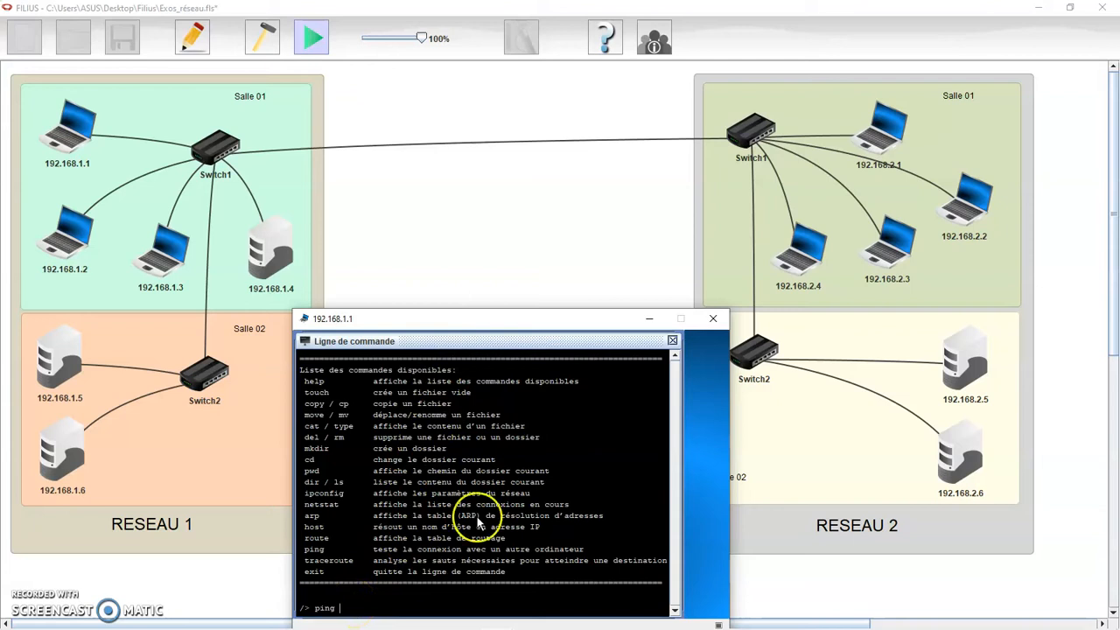
{"action": "mouse_move", "coordinate": [804, 297]}
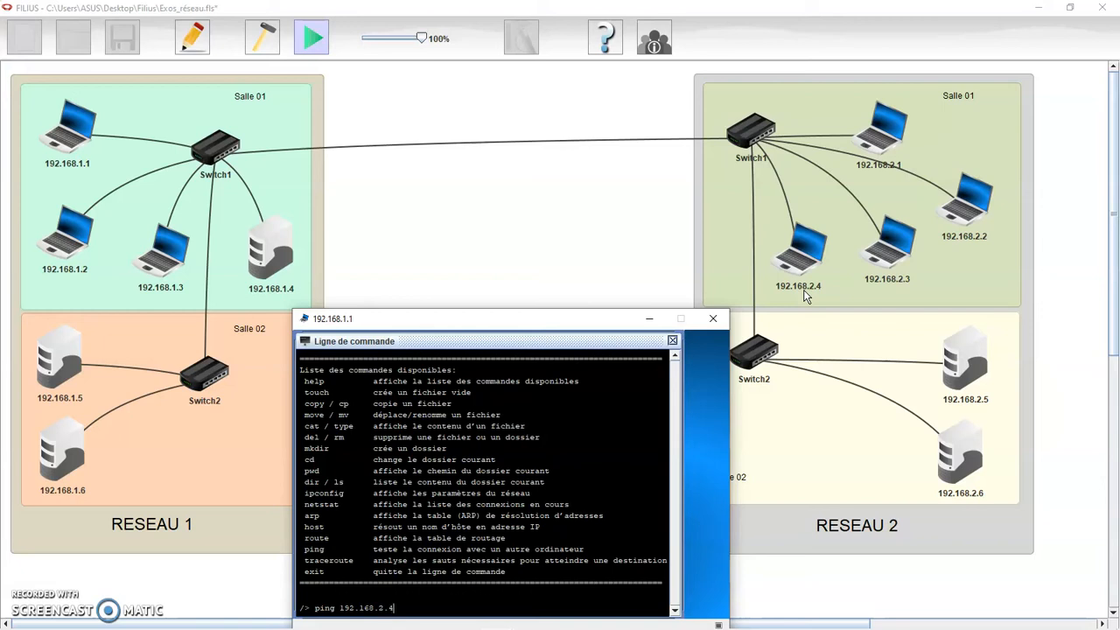
{"action": "key", "text": "Return"}
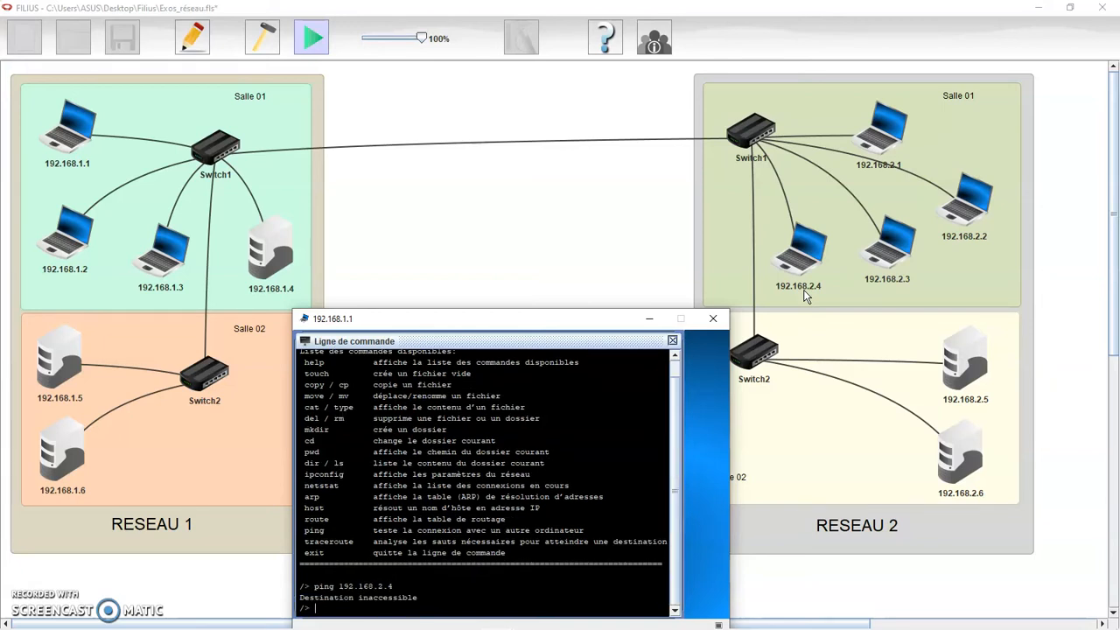
Close the laptop's desktop, return to design mode and delete the cable linking the Switch1 devices of both networks.
{"action": "left_click", "coordinate": [713, 322]}
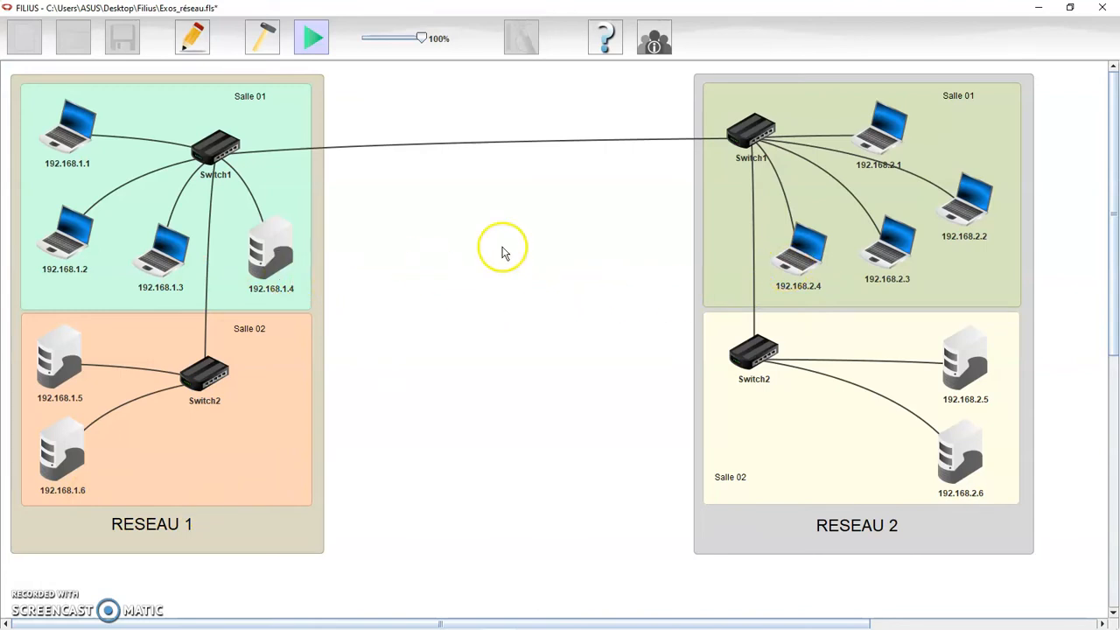
{"action": "left_click", "coordinate": [533, 232]}
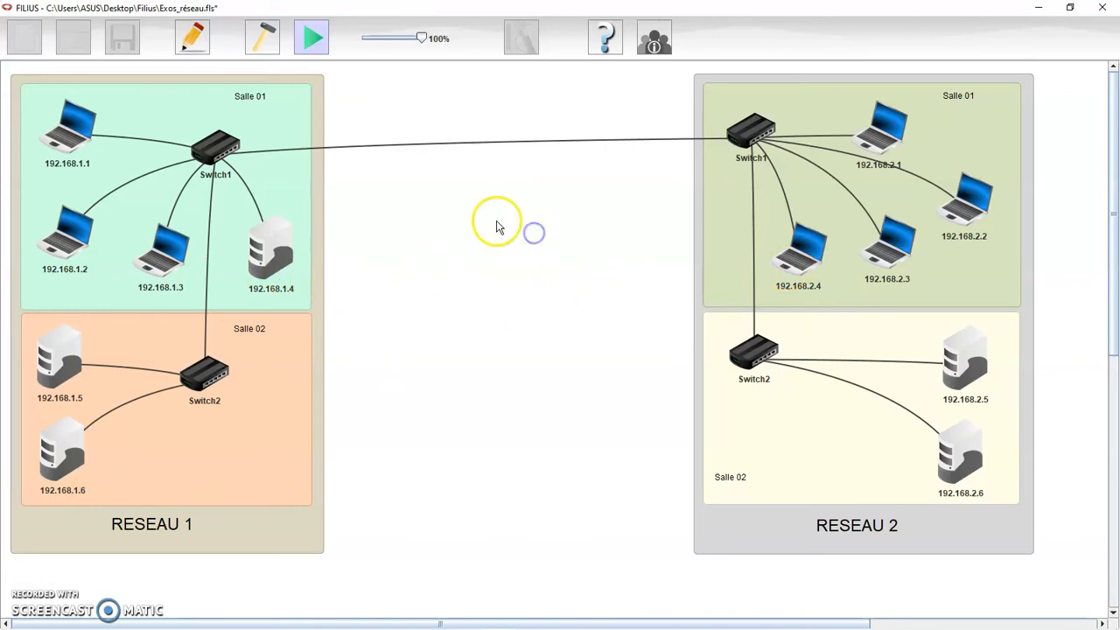
{"action": "left_click", "coordinate": [262, 36]}
{"action": "right_click", "coordinate": [530, 142]}
{"action": "left_click", "coordinate": [544, 153]}
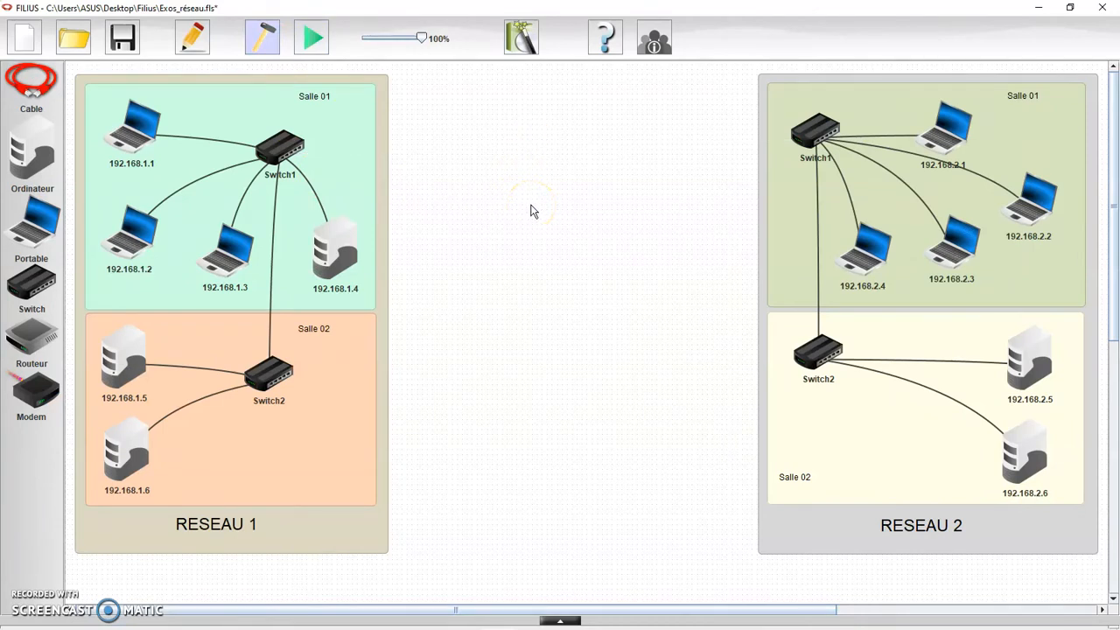
Place a router with 2 interfaces in the empty area between RESEAU 1 and RESEAU 2.
{"action": "left_click", "coordinate": [338, 292]}
{"action": "left_click_drag", "start_coordinate": [31, 336], "coordinate": [560, 115]}
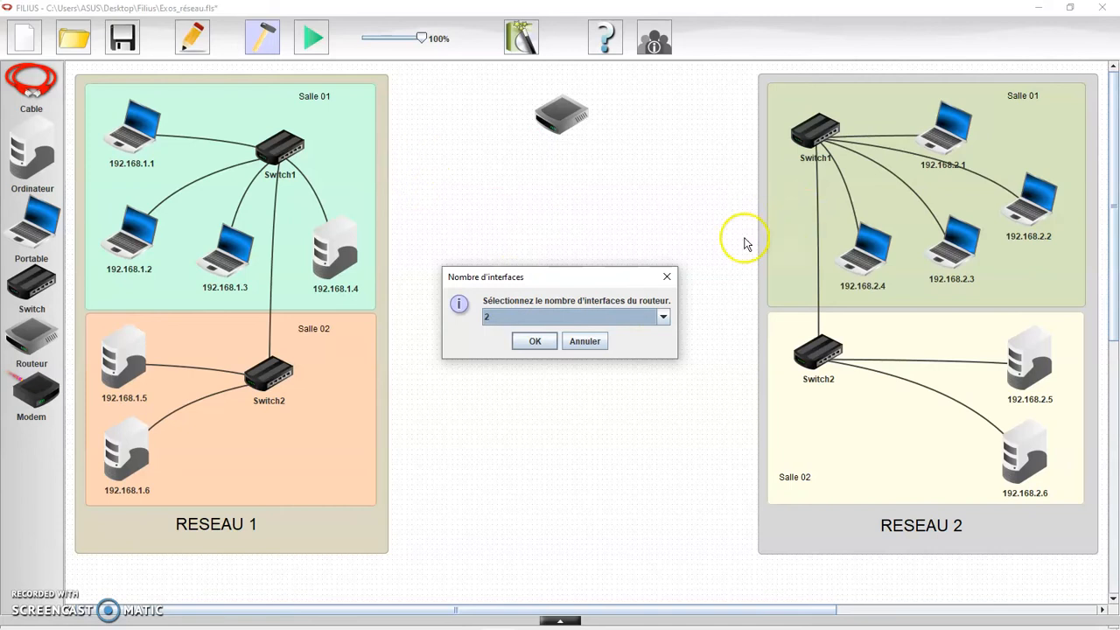
{"action": "left_click", "coordinate": [527, 341]}
Cable the router to Switch1 of RESEAU 1 and to Switch1 of RESEAU 2.
{"action": "left_click", "coordinate": [52, 95]}
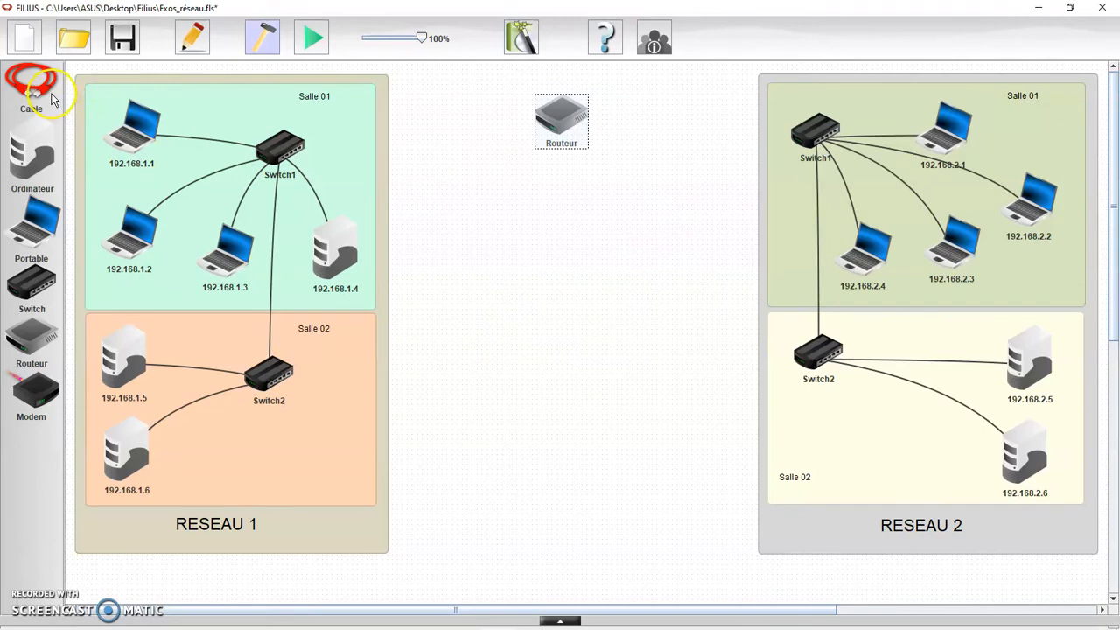
{"action": "left_click", "coordinate": [279, 150]}
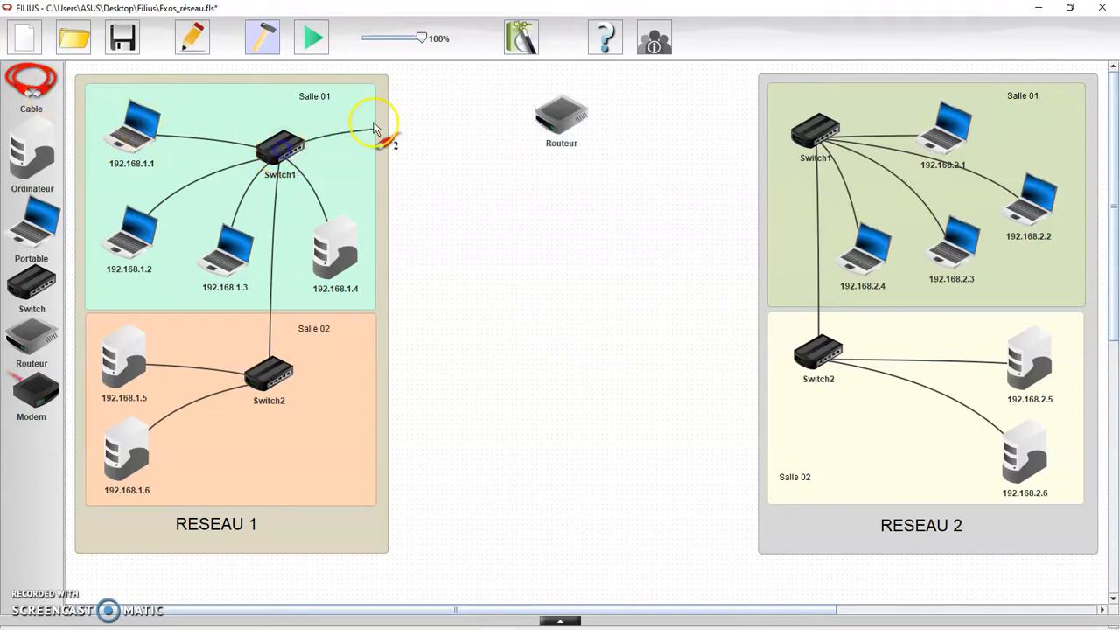
{"action": "left_click", "coordinate": [561, 112]}
{"action": "left_click", "coordinate": [796, 122]}
{"action": "left_click", "coordinate": [566, 111]}
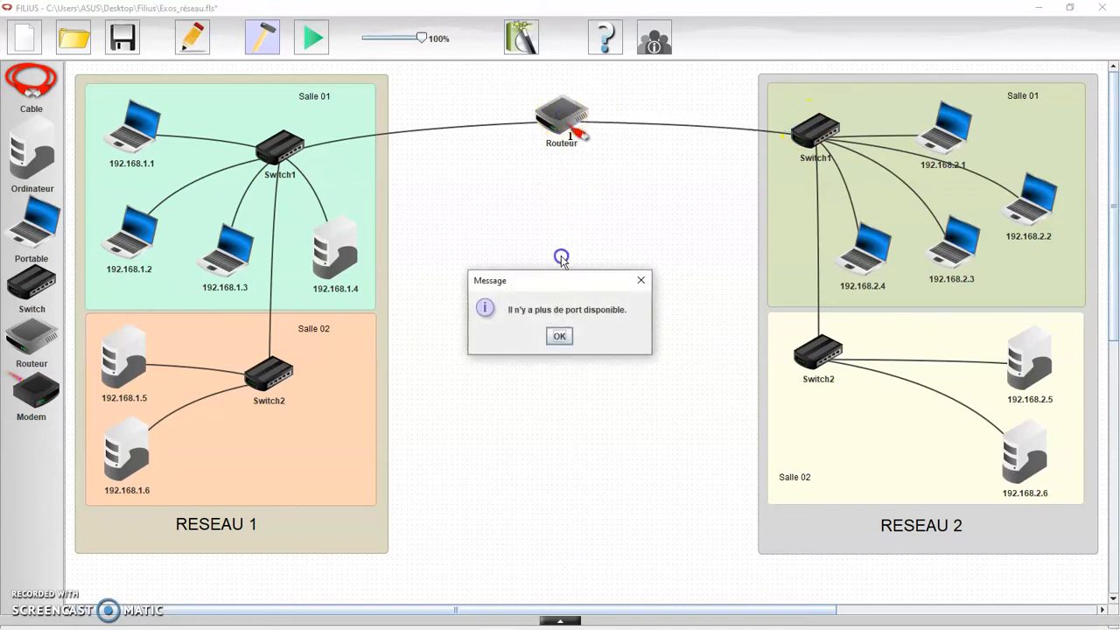
{"action": "left_click", "coordinate": [558, 335]}
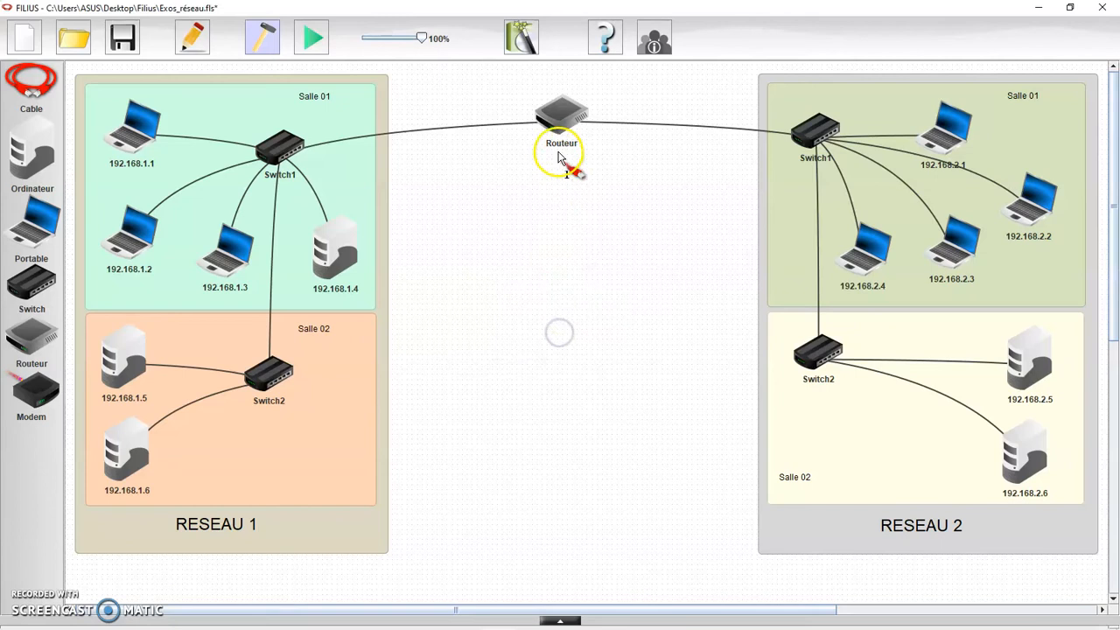
{"action": "left_click", "coordinate": [612, 247]}
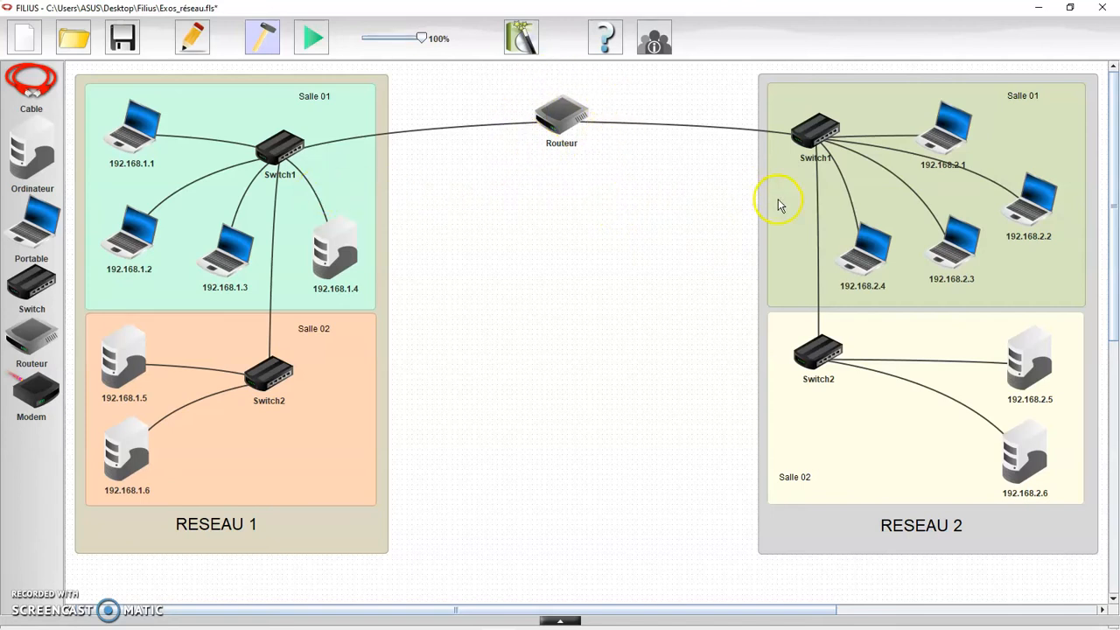
Open the router's configuration and rename it Routeur1.
{"action": "double_click", "coordinate": [563, 112]}
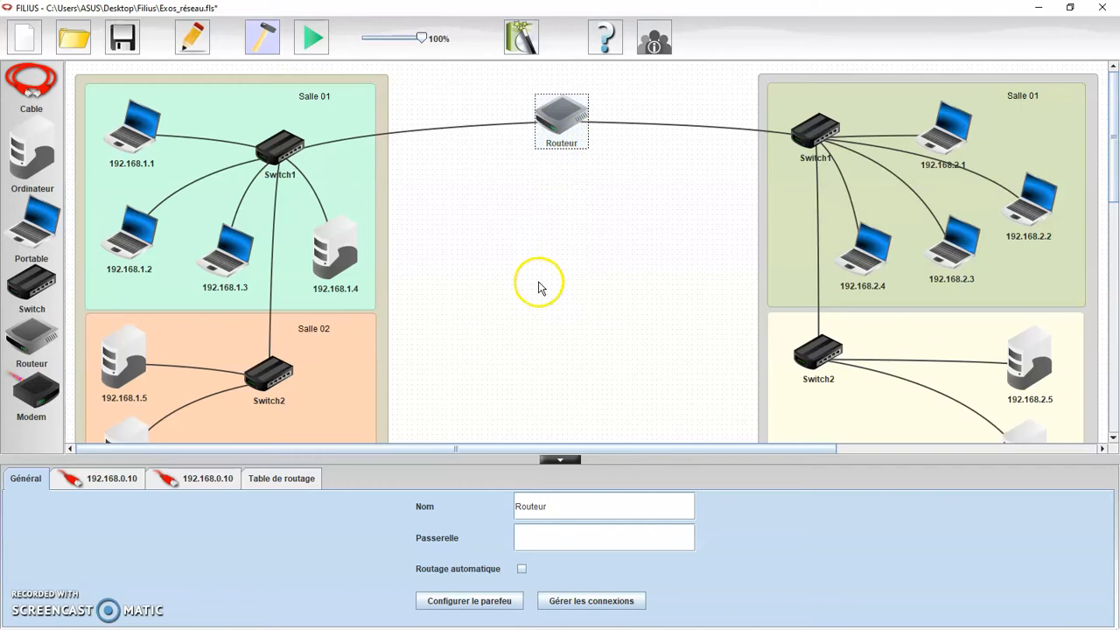
{"action": "left_click", "coordinate": [565, 509]}
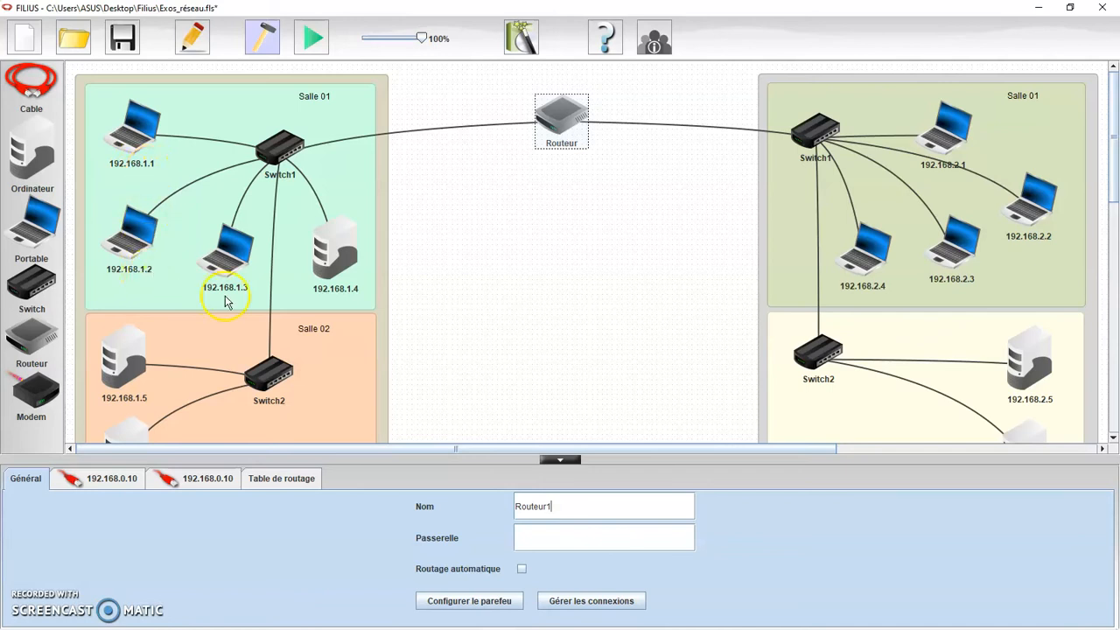
Set the IP address of Routeur1's interface connected to RESEAU 1 to 192.168.1.254.
{"action": "scroll", "coordinate": [310, 326], "scroll_direction": "down", "scroll_amount": 3}
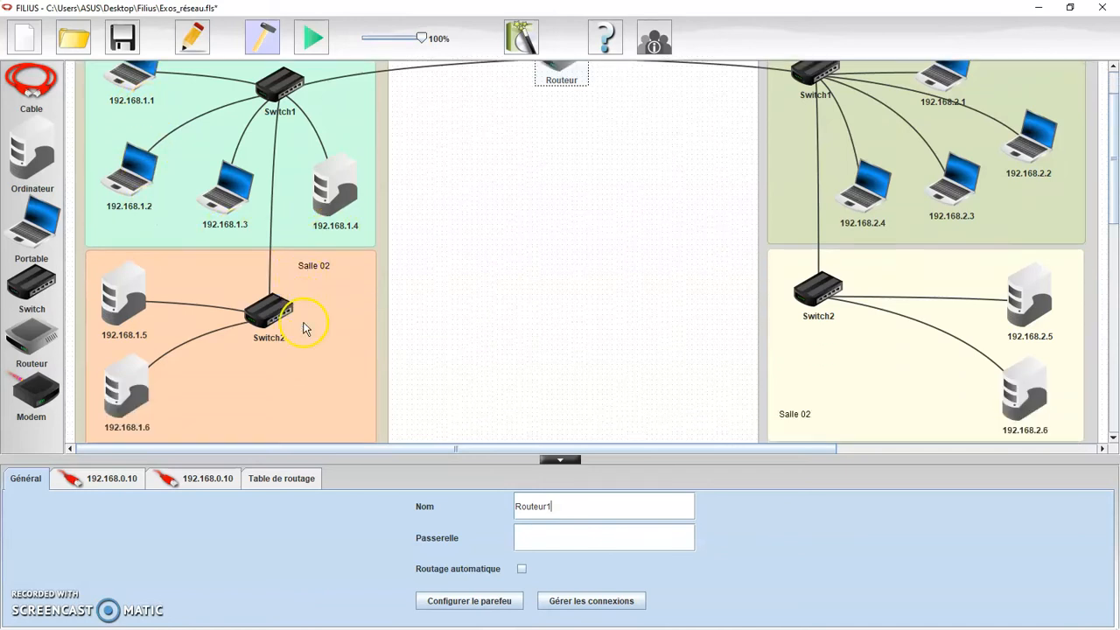
{"action": "scroll", "coordinate": [304, 327], "scroll_direction": "down", "scroll_amount": 1}
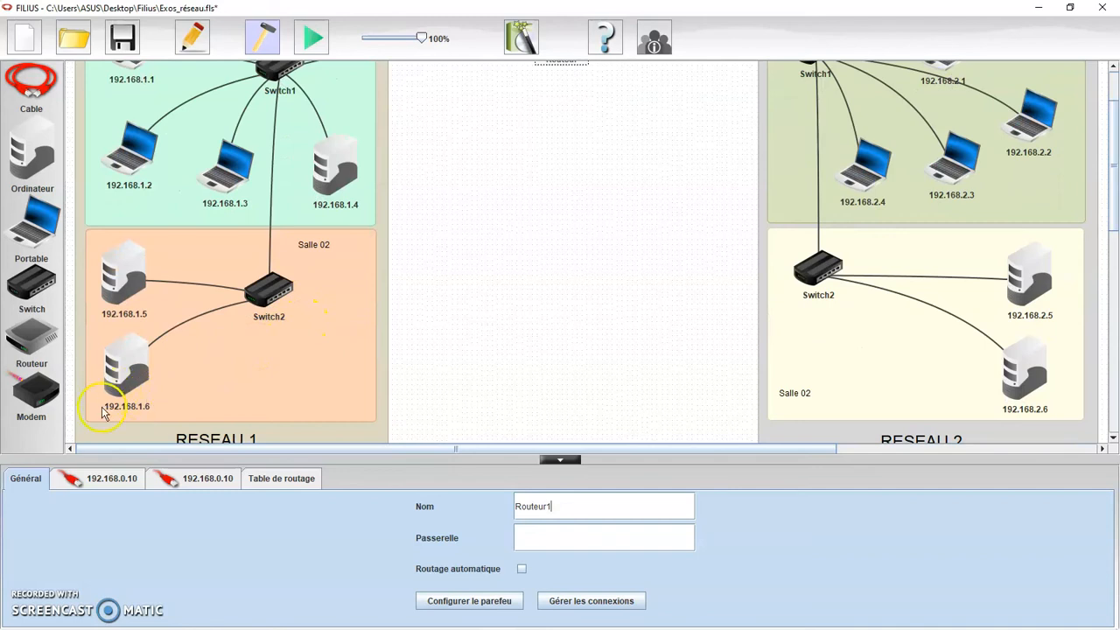
{"action": "scroll", "coordinate": [160, 151], "scroll_direction": "up", "scroll_amount": 4}
{"action": "scroll", "coordinate": [163, 145], "scroll_direction": "down", "scroll_amount": 7}
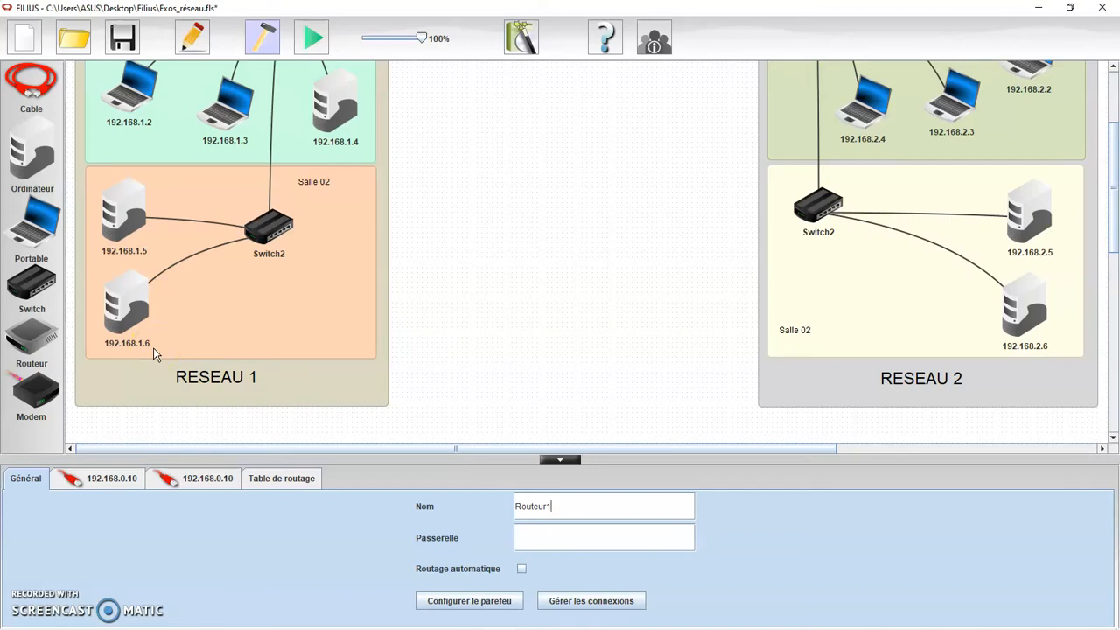
{"action": "scroll", "coordinate": [153, 347], "scroll_direction": "up", "scroll_amount": 7}
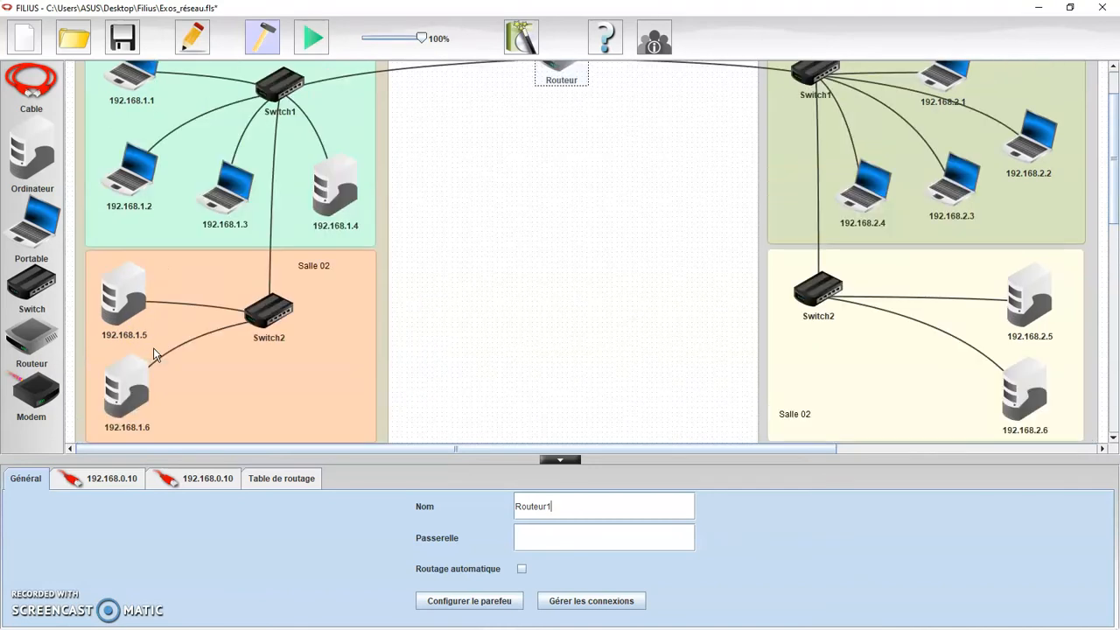
{"action": "left_click", "coordinate": [129, 483]}
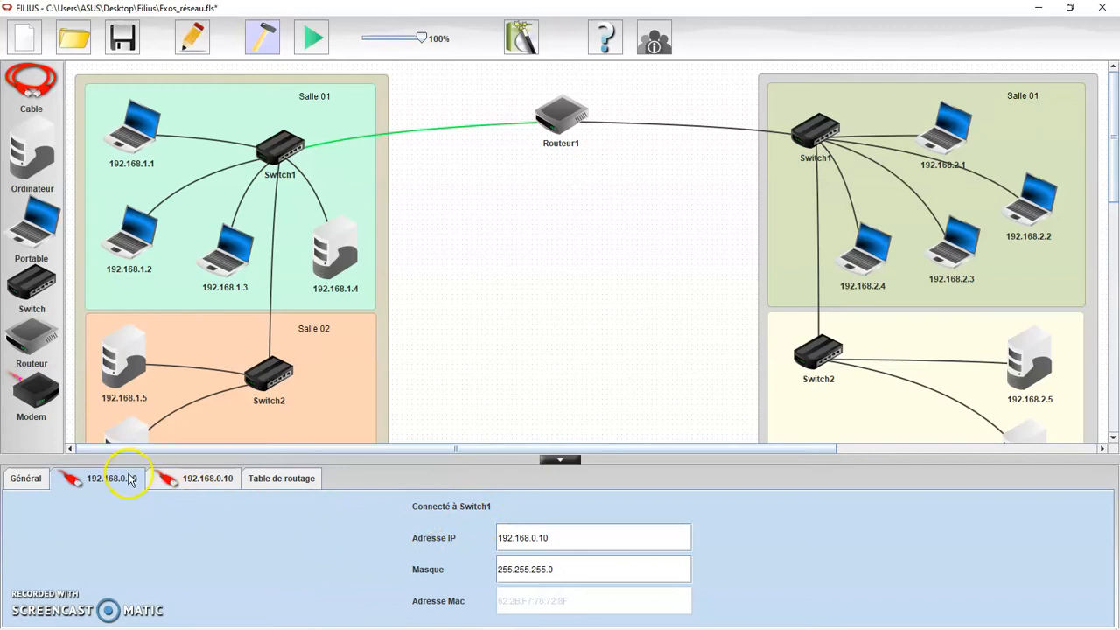
{"action": "left_click", "coordinate": [575, 312]}
{"action": "left_click", "coordinate": [564, 119]}
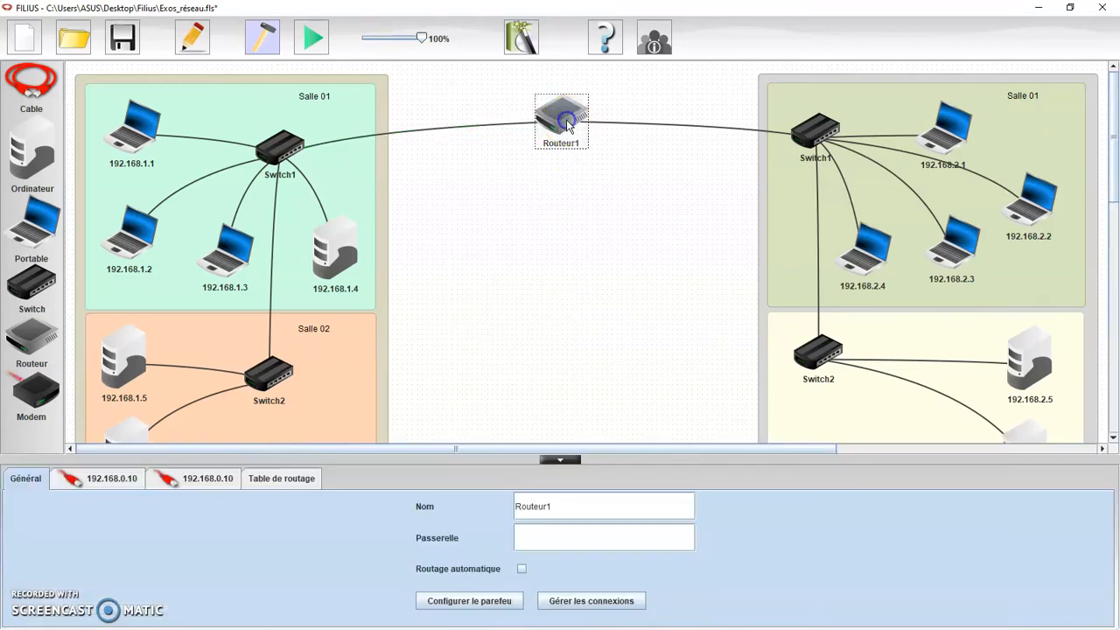
{"action": "left_click", "coordinate": [120, 483]}
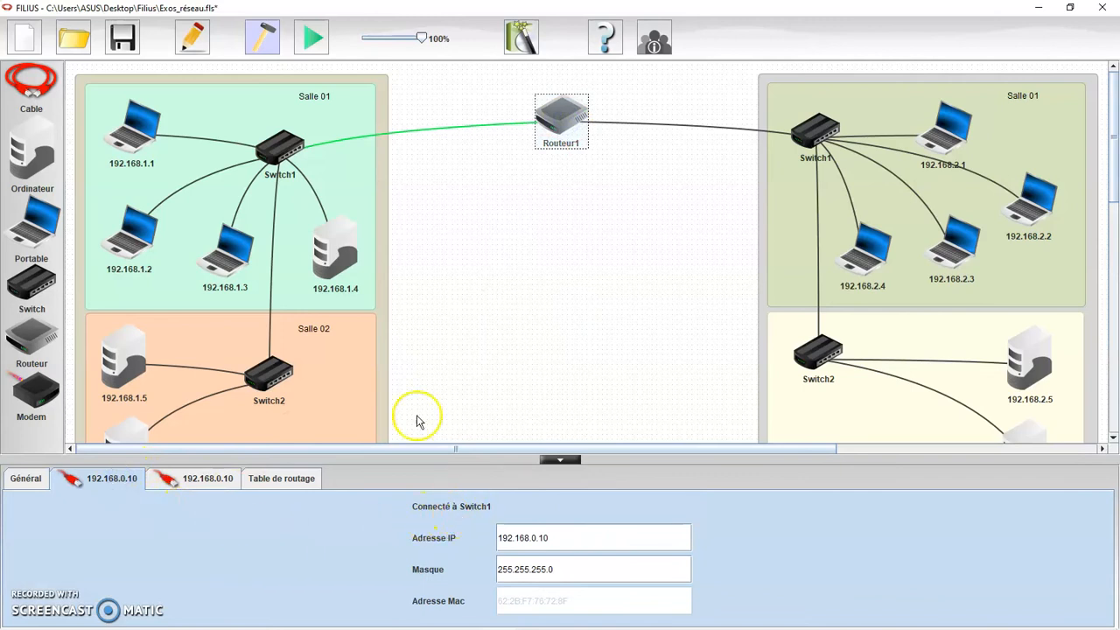
{"action": "left_click", "coordinate": [557, 539]}
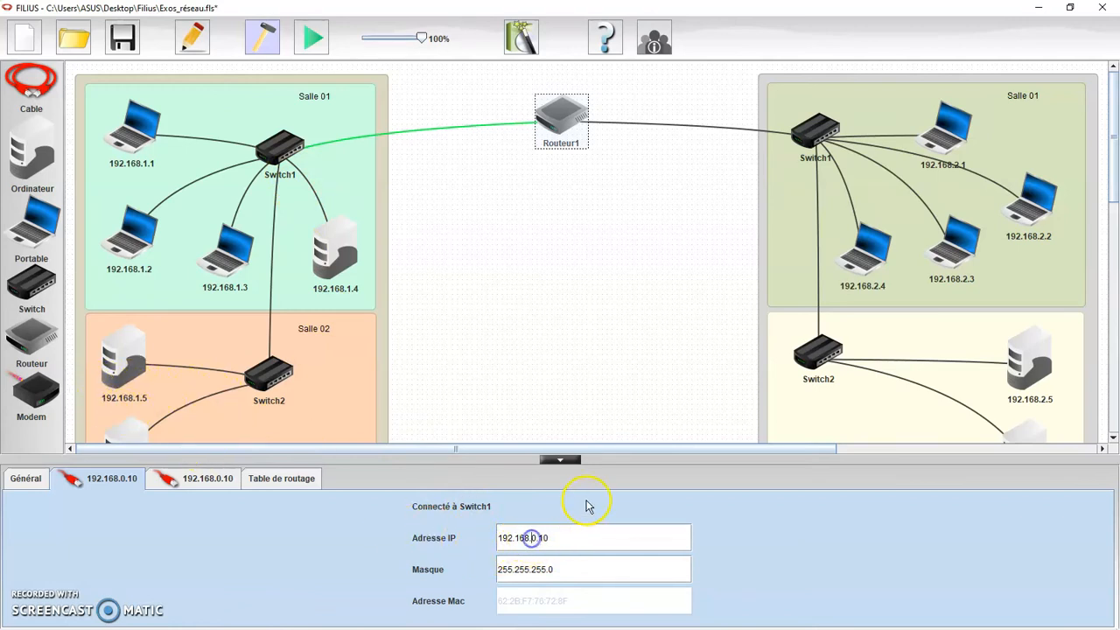
{"action": "type", "text": "1."}
{"action": "key", "text": "BackSpace"}
{"action": "key", "text": "BackSpace"}
{"action": "type", "text": "254"}
{"action": "left_click", "coordinate": [522, 341]}
Review the settings of both Routeur1 interfaces, ending on the one connected to RESEAU 2.
{"action": "left_click", "coordinate": [556, 127]}
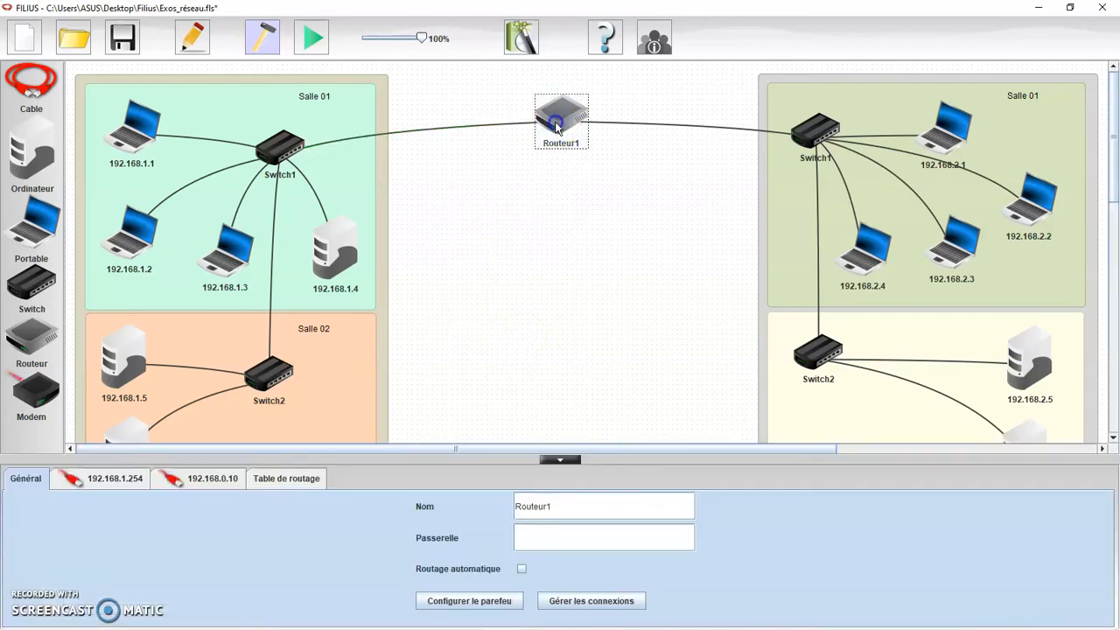
{"action": "left_click", "coordinate": [128, 481]}
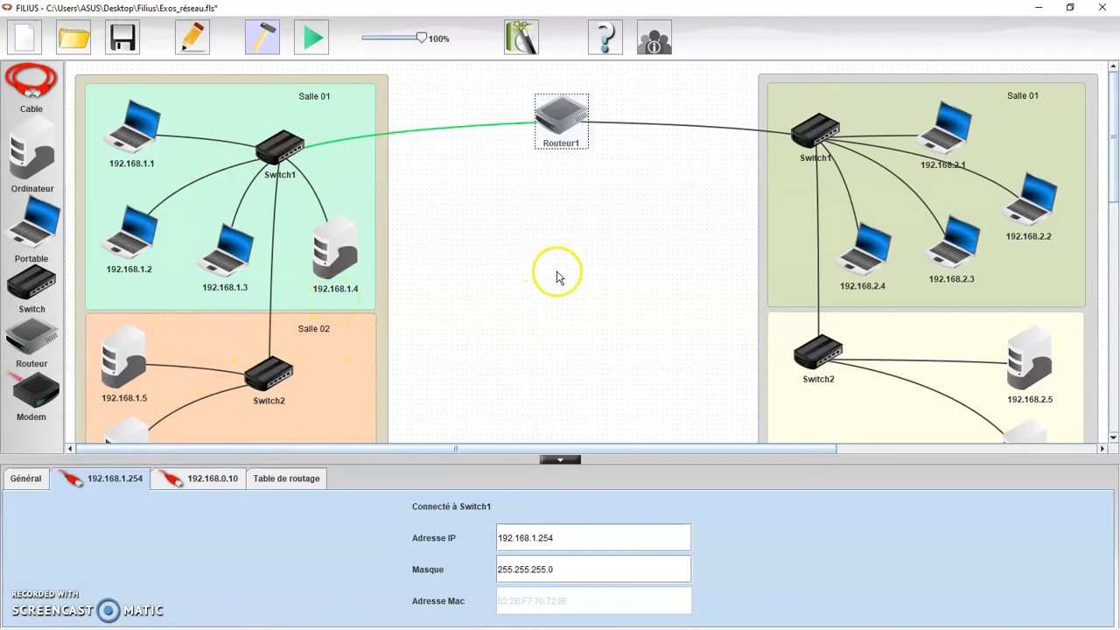
{"action": "left_click", "coordinate": [210, 481]}
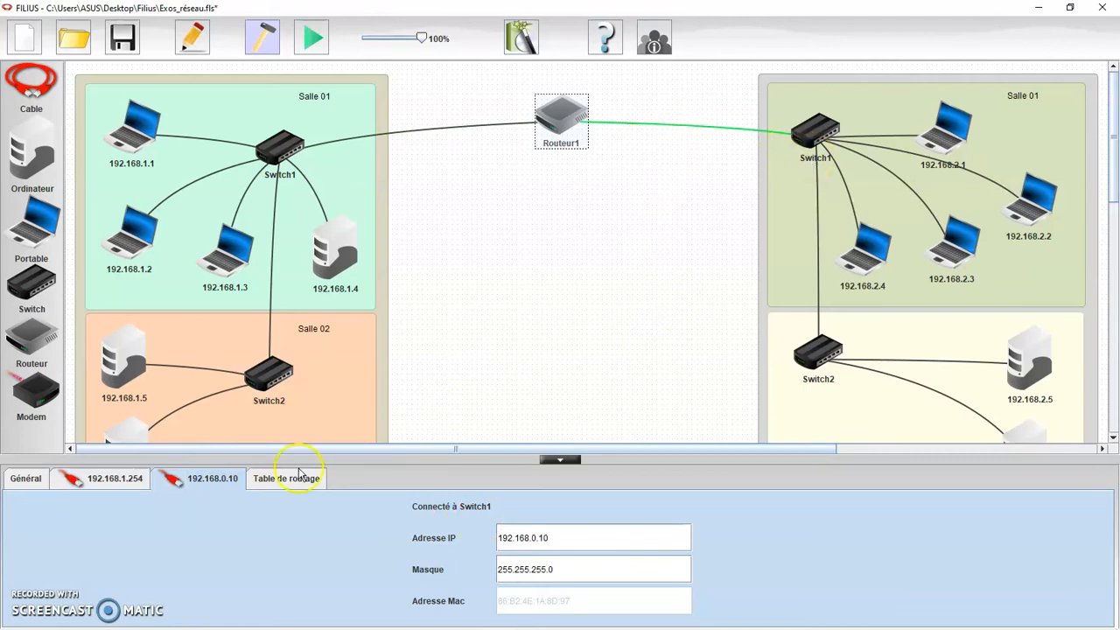
{"action": "left_click", "coordinate": [116, 488]}
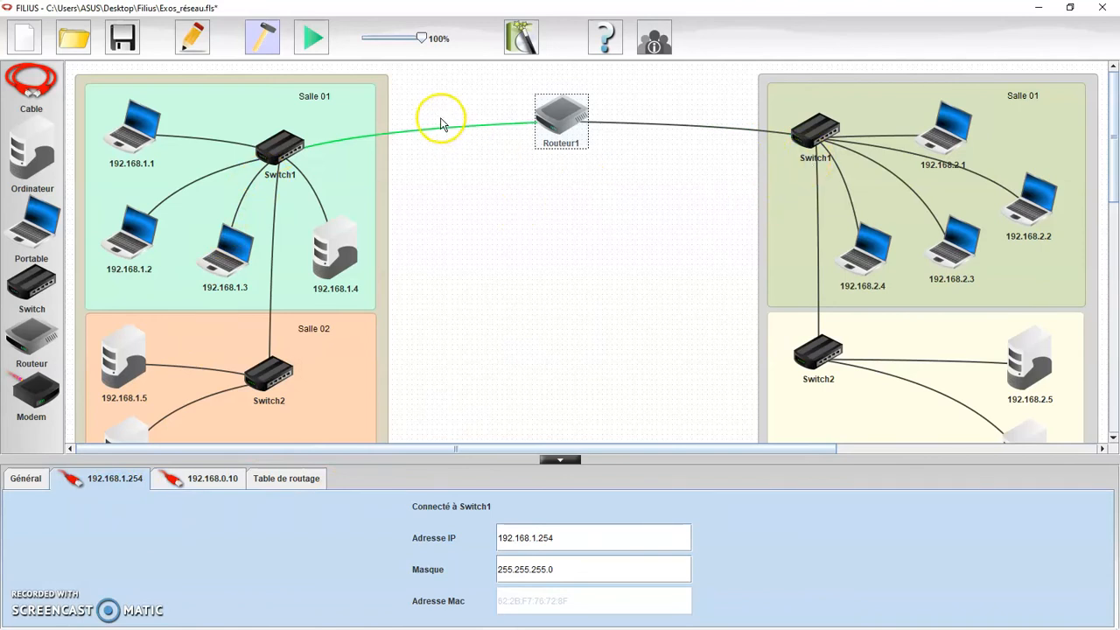
{"action": "left_click", "coordinate": [198, 487]}
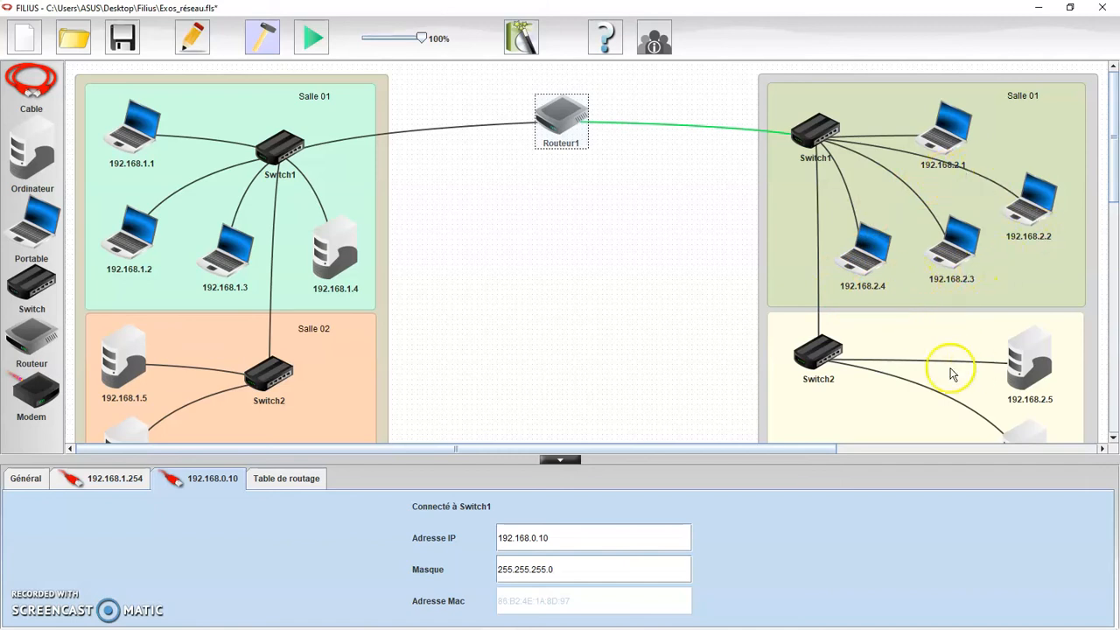
Set the IP address of Routeur1's interface connected to RESEAU 2 to 192.168.2.254.
{"action": "left_click", "coordinate": [560, 538]}
{"action": "key", "text": "BackSpace"}
{"action": "type", "text": "2"}
{"action": "left_click", "coordinate": [555, 538]}
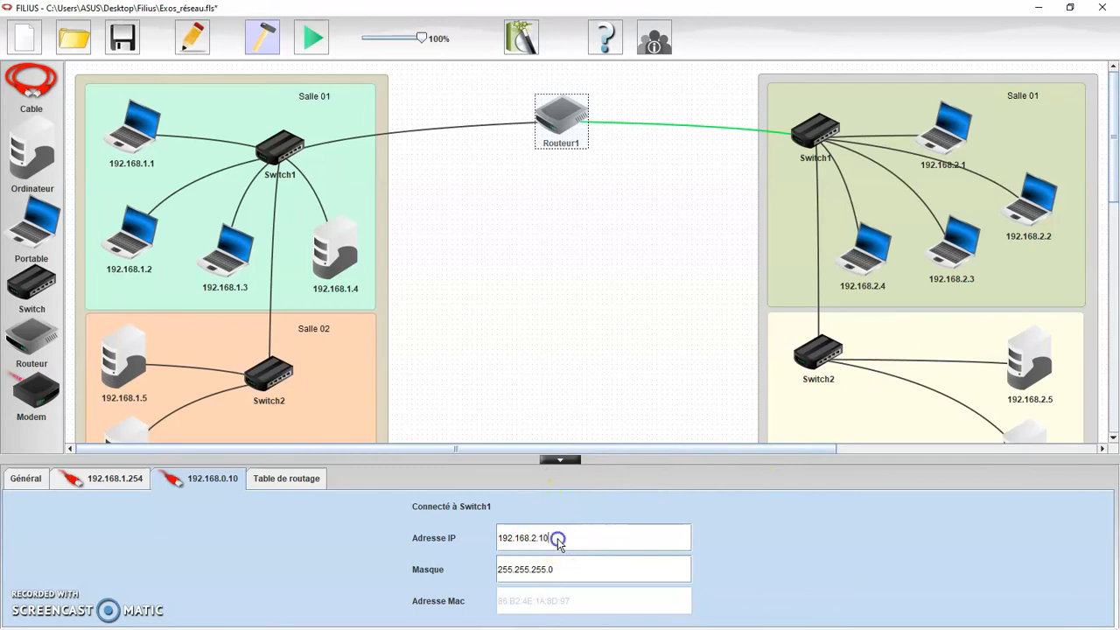
{"action": "key", "text": "BackSpace"}
{"action": "key", "text": "BackSpace"}
{"action": "type", "text": "254"}
{"action": "left_click", "coordinate": [543, 320]}
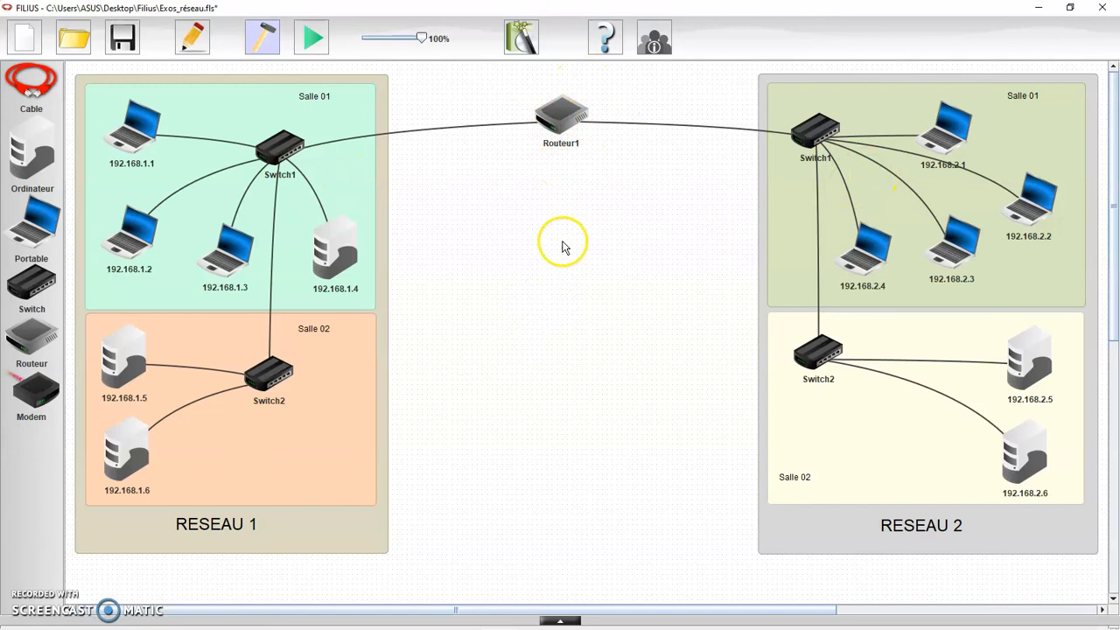
Check Routeur1's two interfaces and its routing table, and enable automatic routing on the router.
{"action": "left_click", "coordinate": [562, 114]}
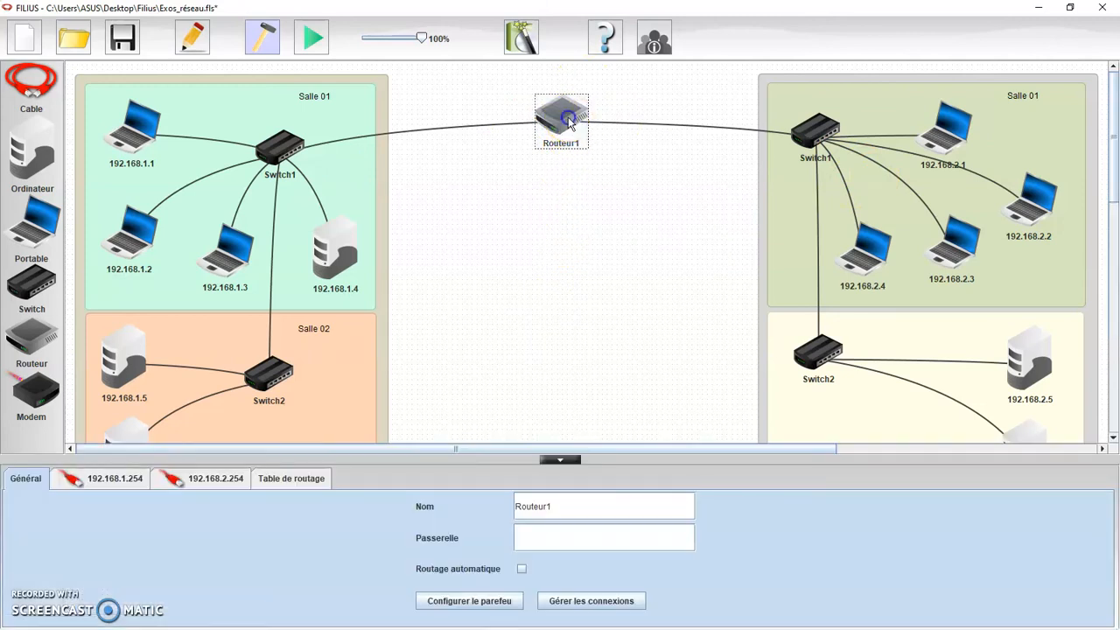
{"action": "left_click", "coordinate": [118, 488]}
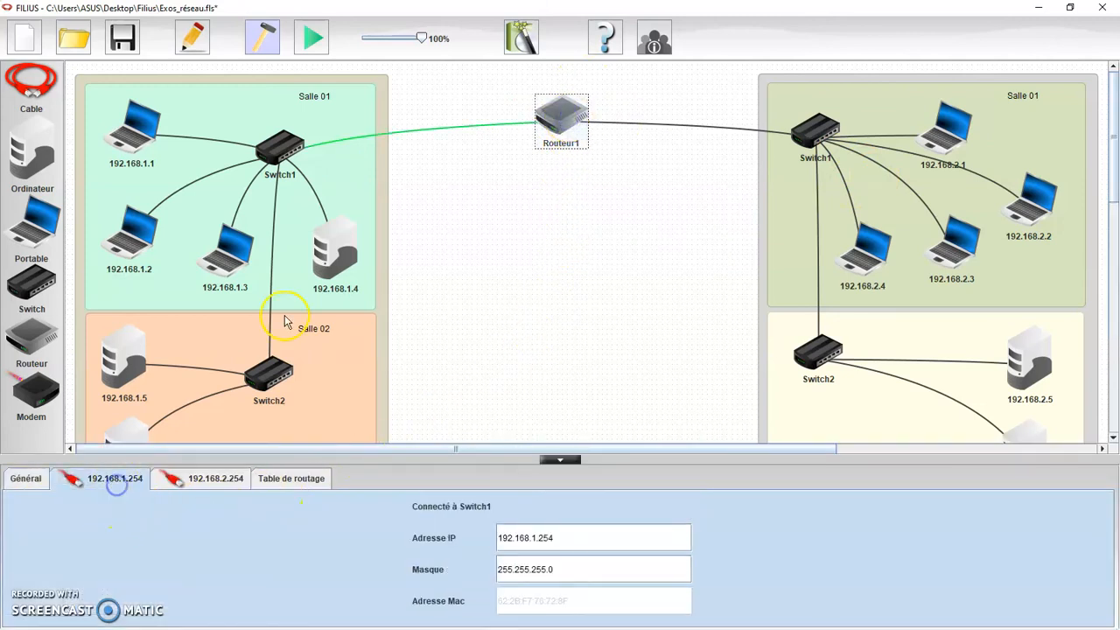
{"action": "left_click", "coordinate": [205, 478]}
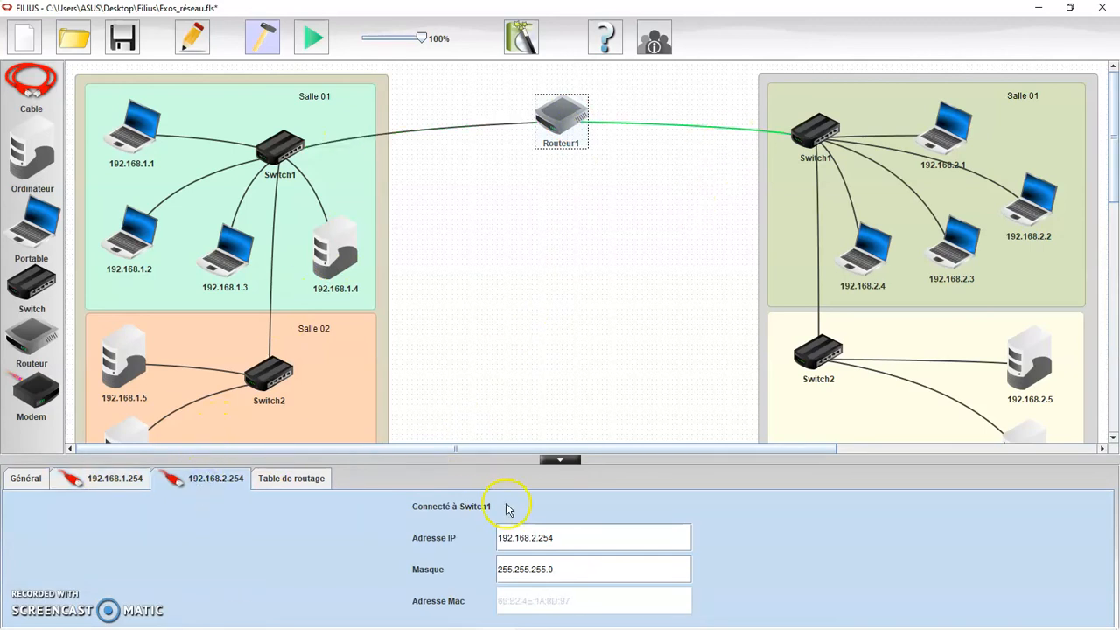
{"action": "left_click", "coordinate": [298, 481]}
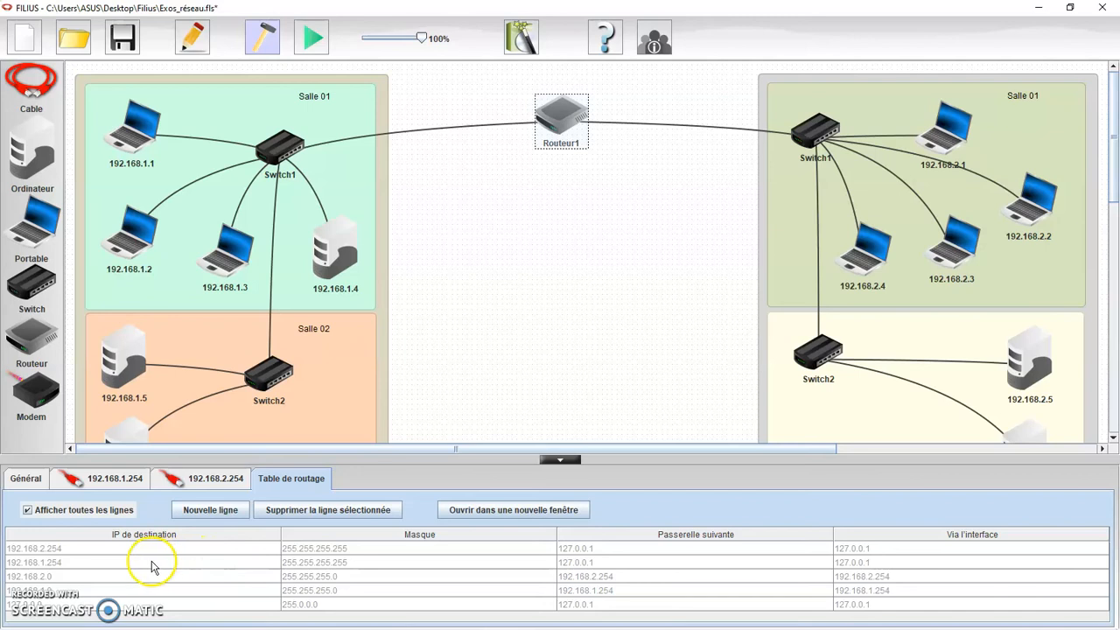
{"action": "left_click", "coordinate": [37, 484]}
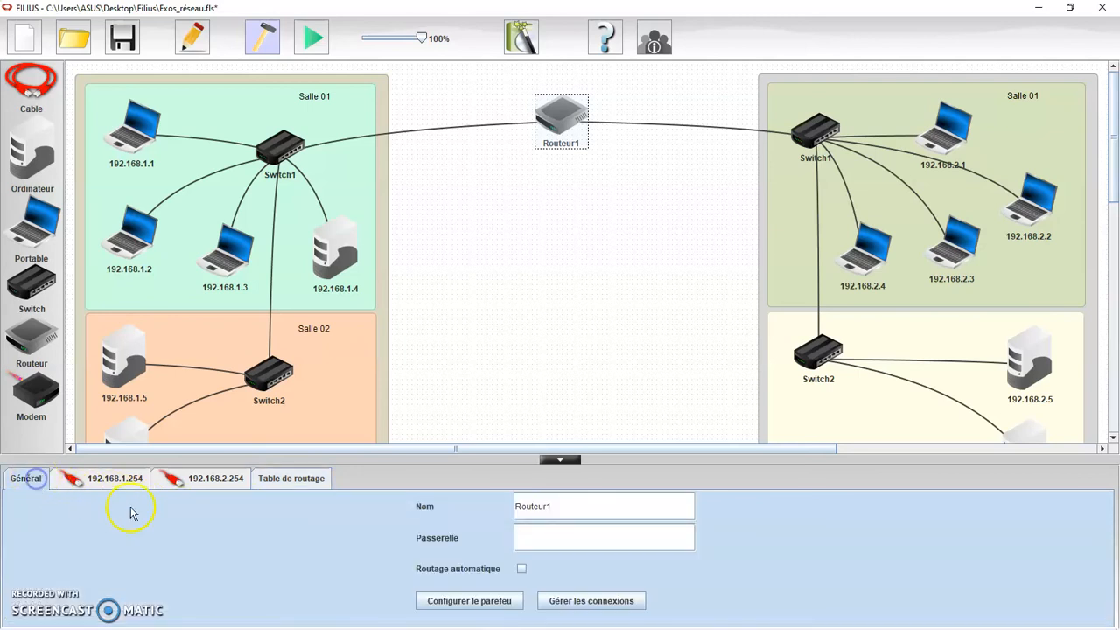
{"action": "left_click", "coordinate": [522, 571]}
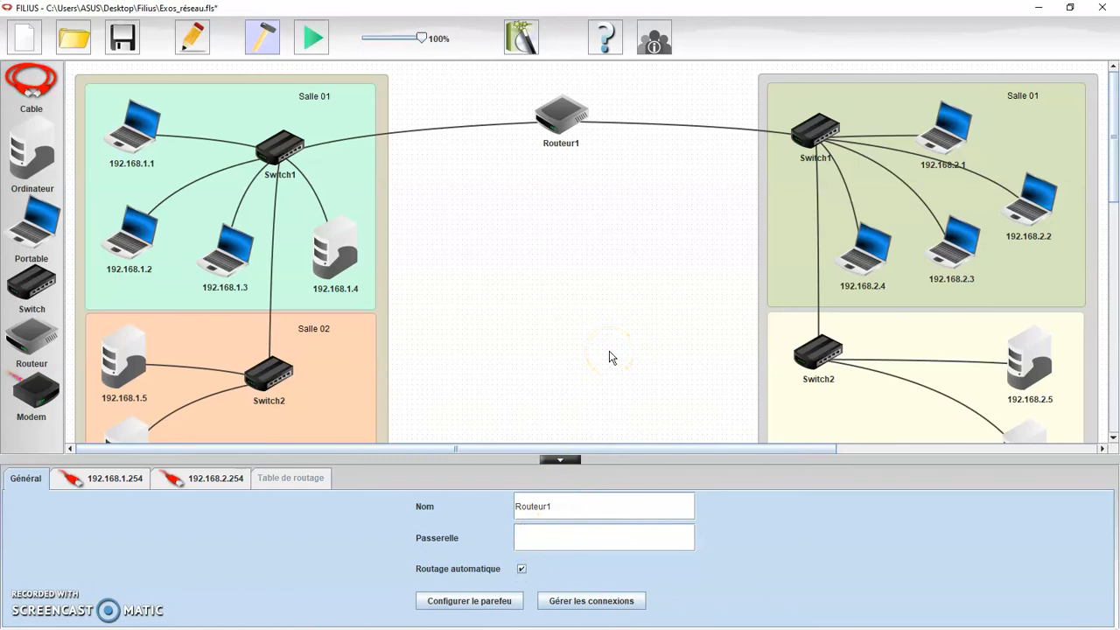
{"action": "left_click", "coordinate": [573, 248]}
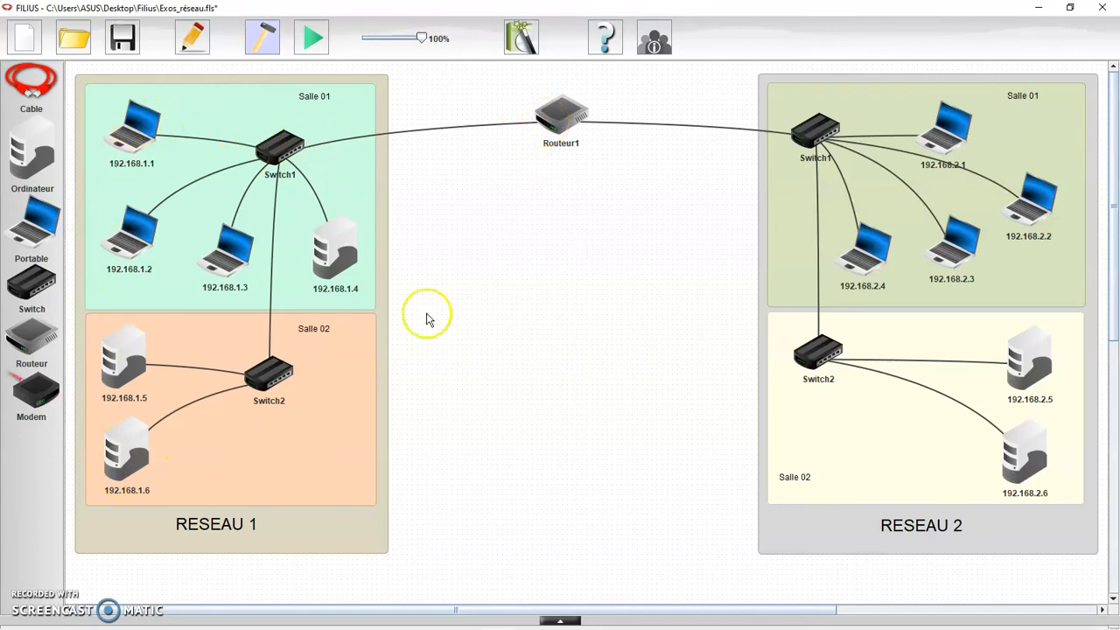
Check Routeur1's RESEAU 1 interface and set the gateway of computer 192.168.1.1 to 192.168.1.254.
{"action": "double_click", "coordinate": [555, 112]}
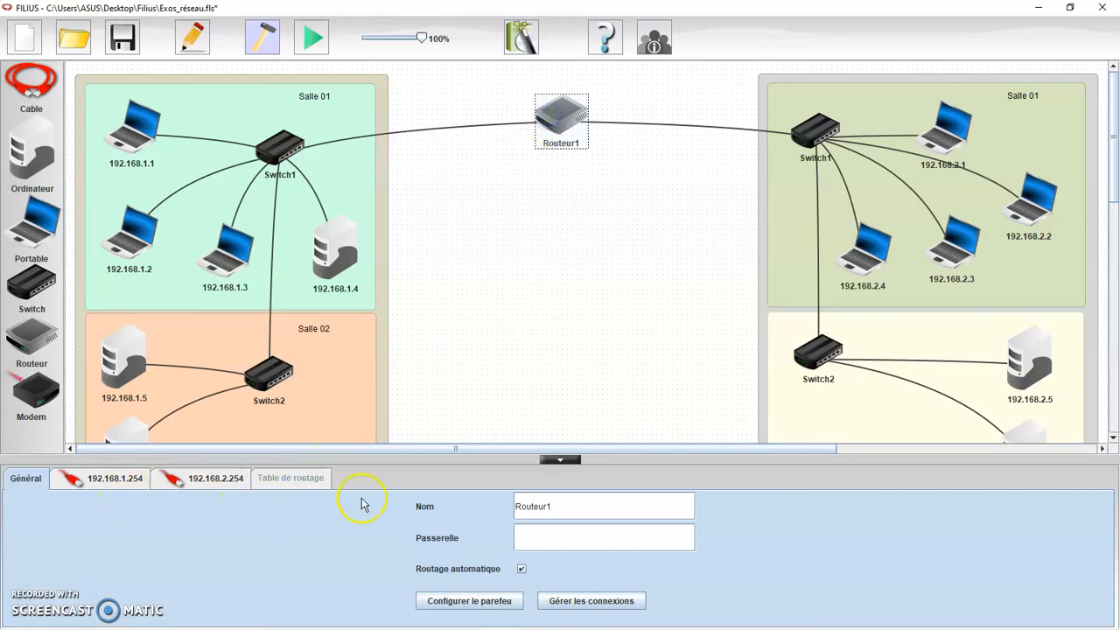
{"action": "left_click", "coordinate": [125, 487]}
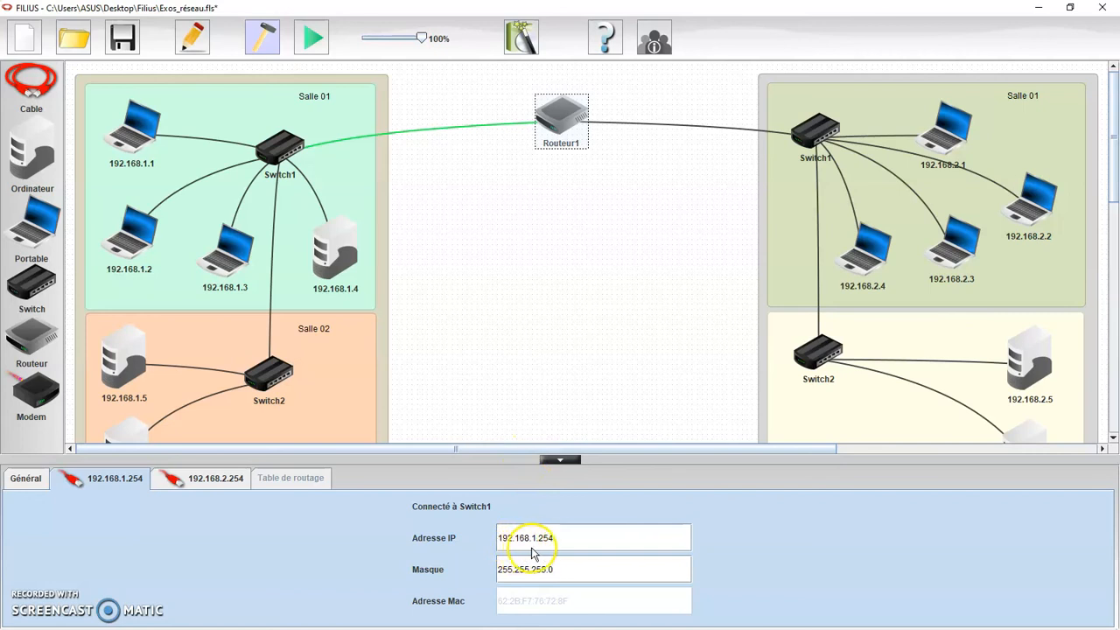
{"action": "left_click", "coordinate": [506, 297]}
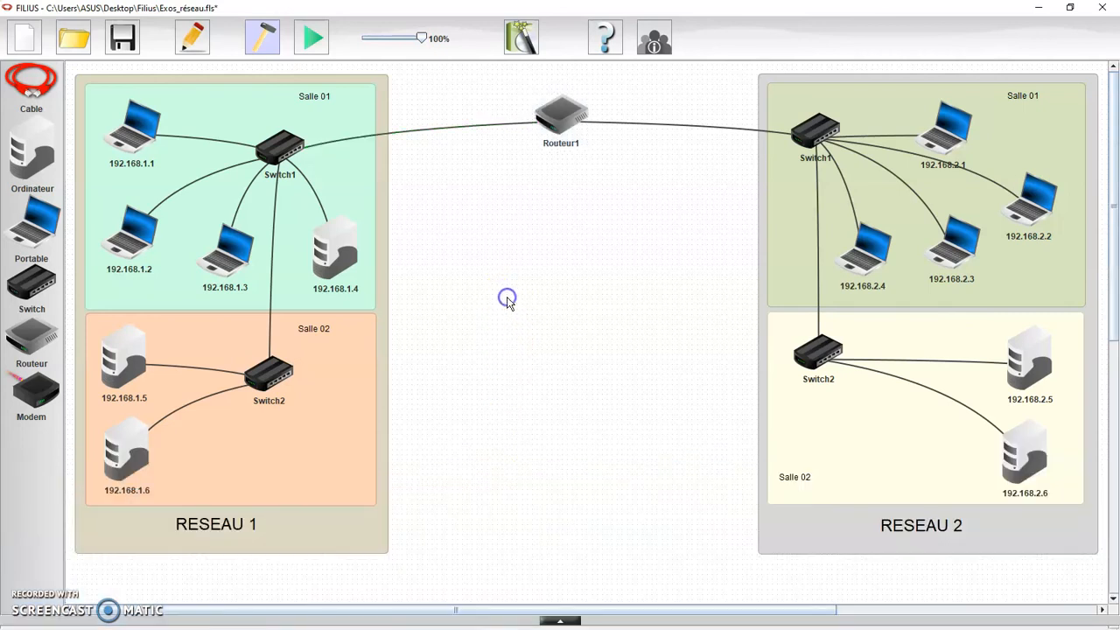
{"action": "left_click", "coordinate": [125, 136]}
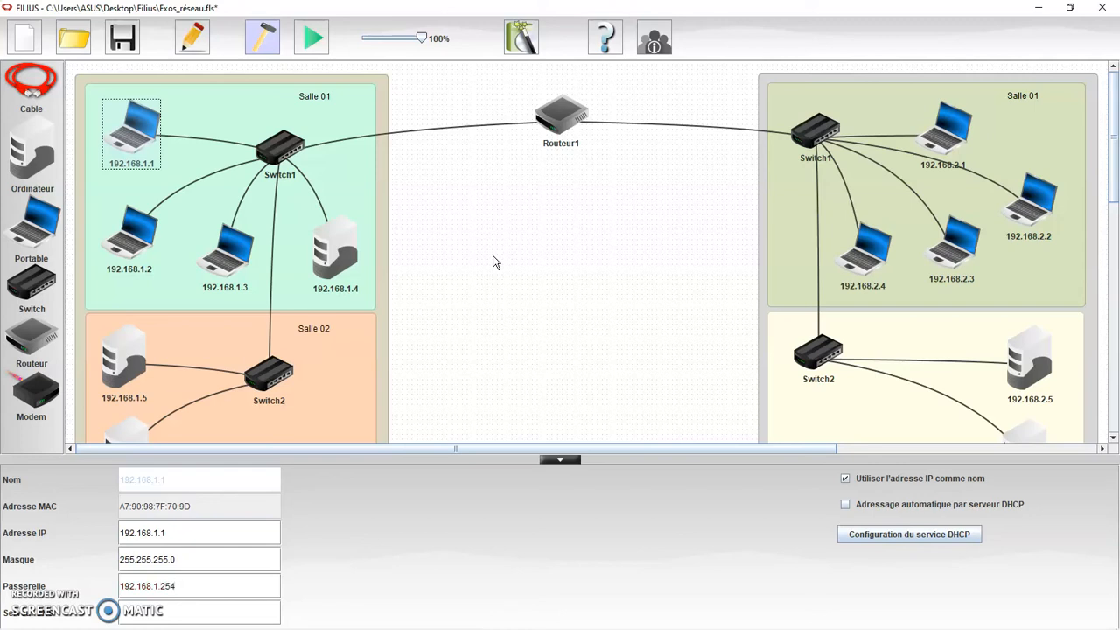
{"action": "left_click", "coordinate": [493, 262]}
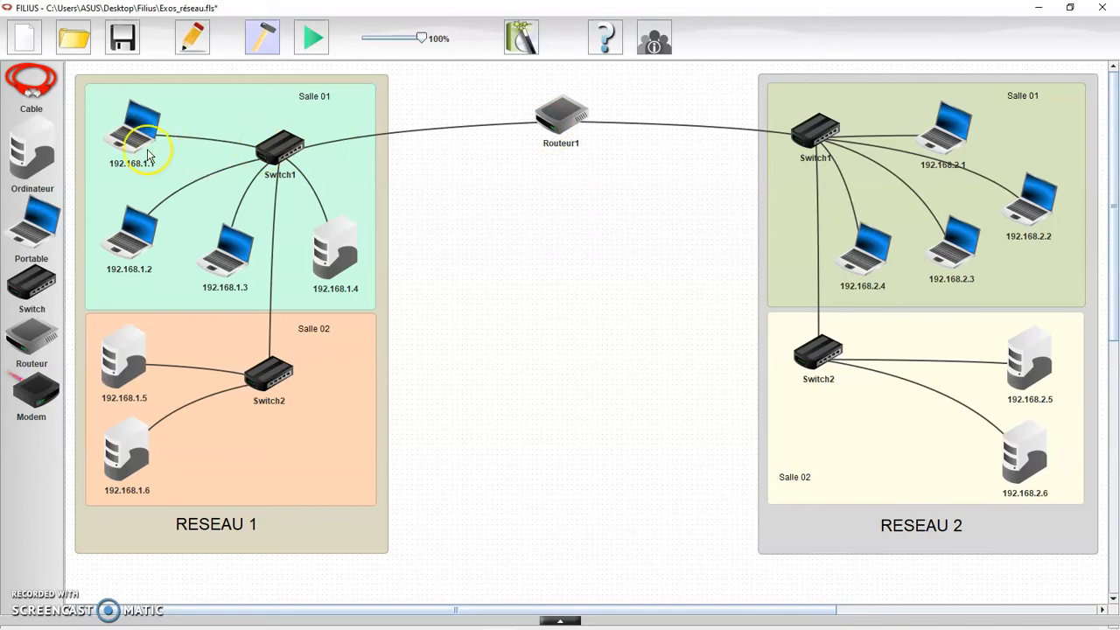
Copy the gateway 192.168.1.254 from computer 192.168.1.1 to computer 192.168.1.2, after rechecking Routeur1's RESEAU 1 interface.
{"action": "double_click", "coordinate": [560, 115]}
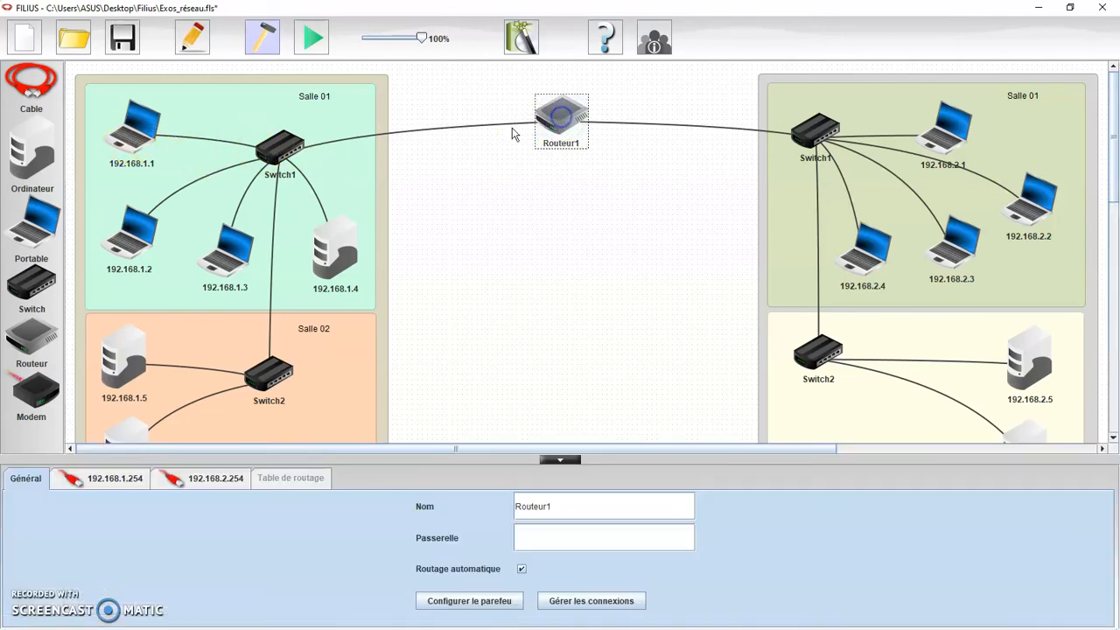
{"action": "left_click", "coordinate": [127, 478]}
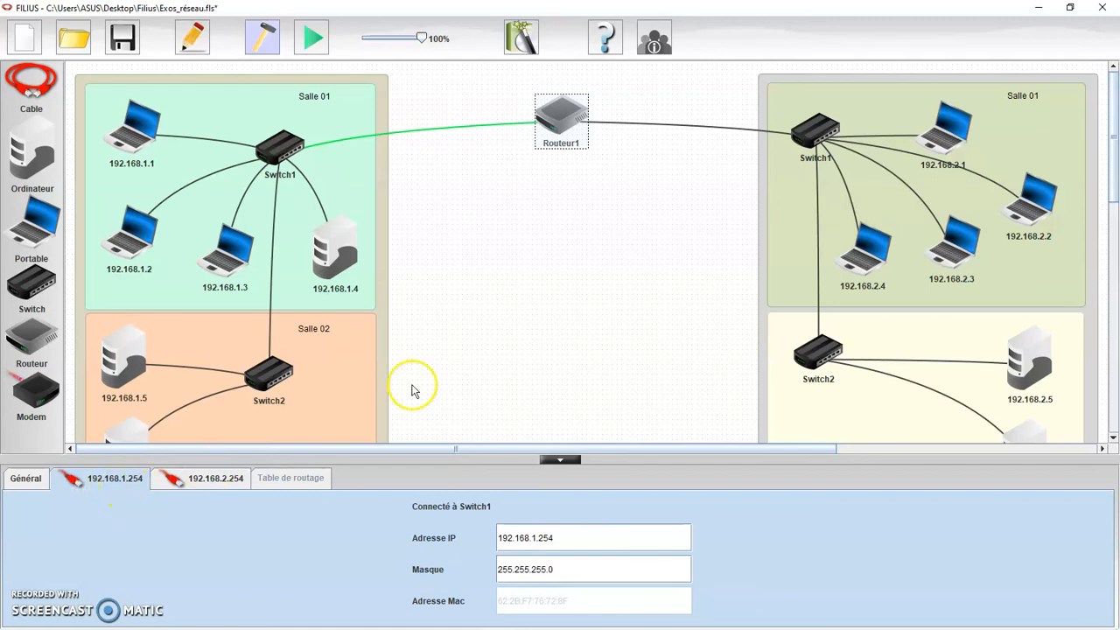
{"action": "left_click", "coordinate": [499, 322]}
{"action": "left_click", "coordinate": [135, 143]}
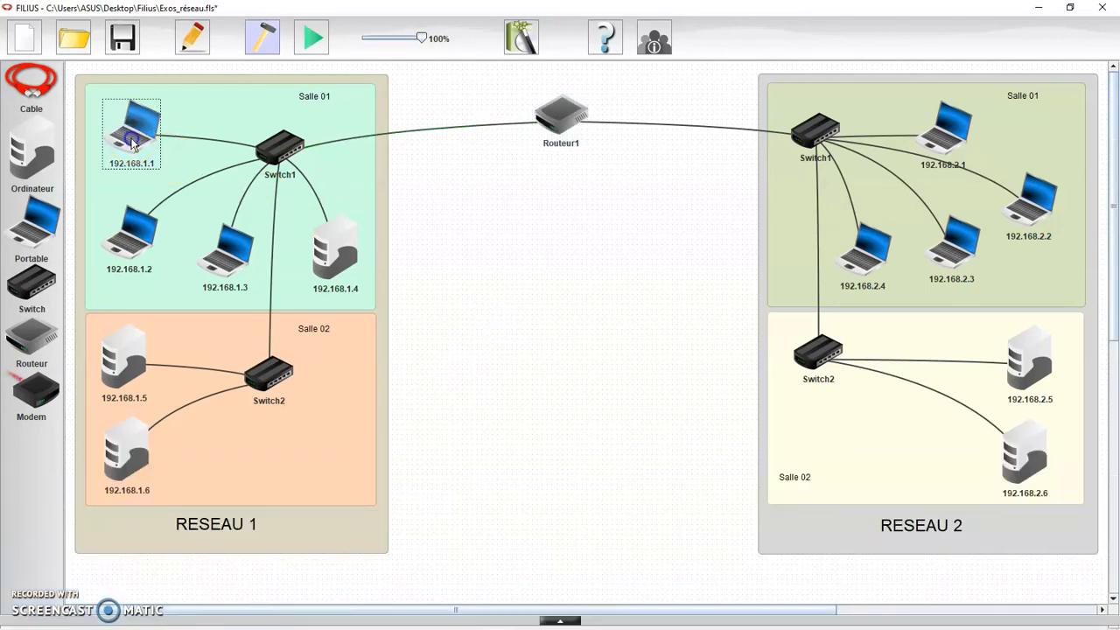
{"action": "left_click_drag", "start_coordinate": [179, 586], "coordinate": [109, 585]}
{"action": "key", "text": "ctrl+c"}
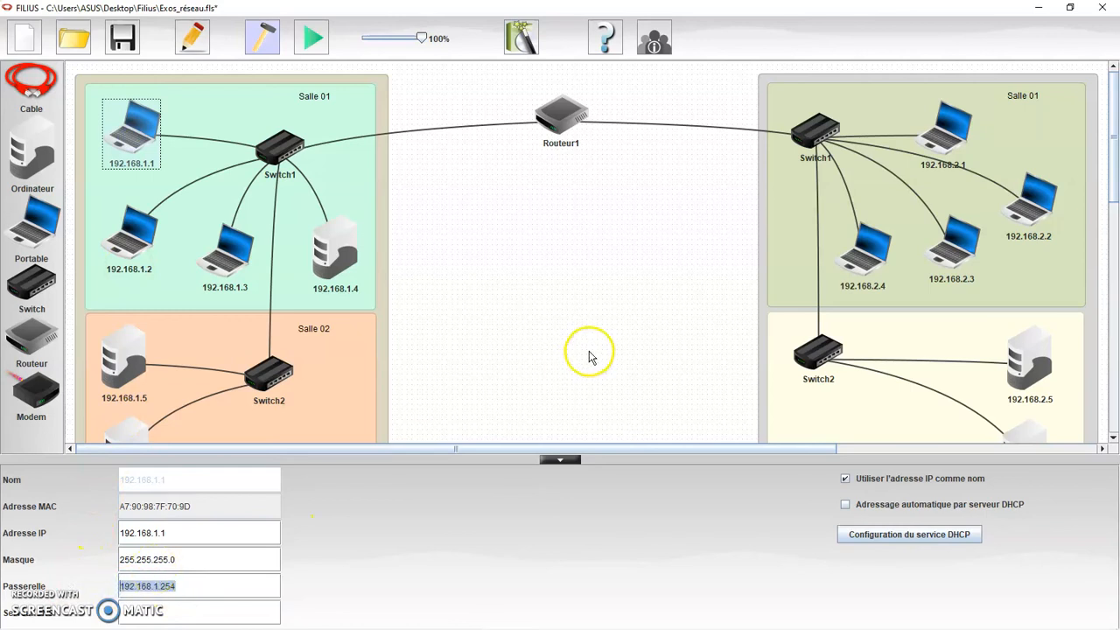
{"action": "left_click", "coordinate": [128, 243]}
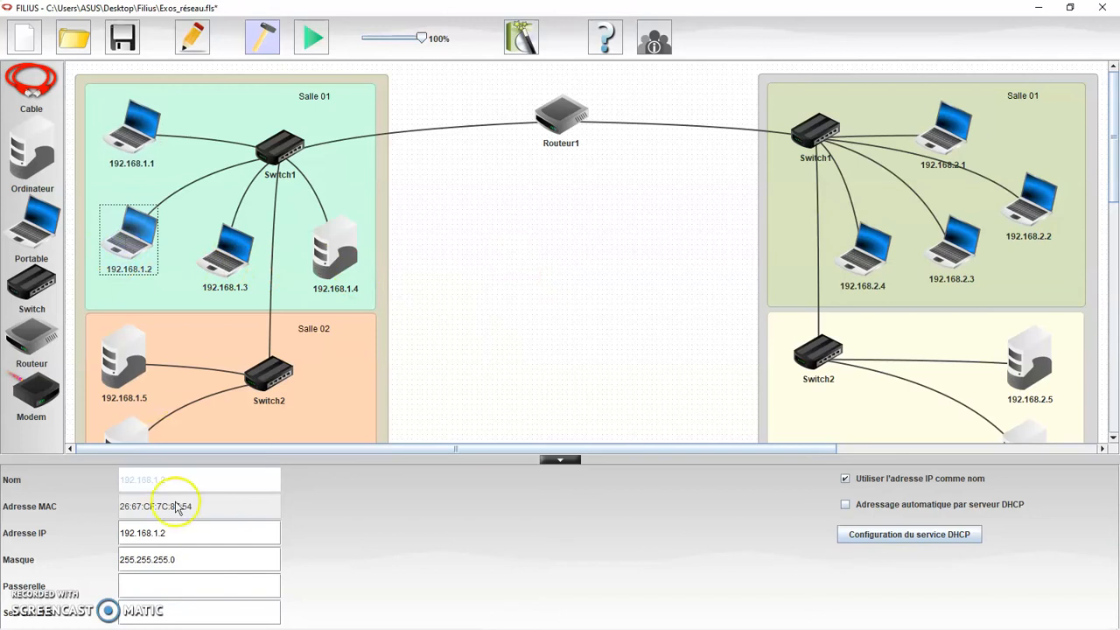
{"action": "left_click", "coordinate": [185, 589]}
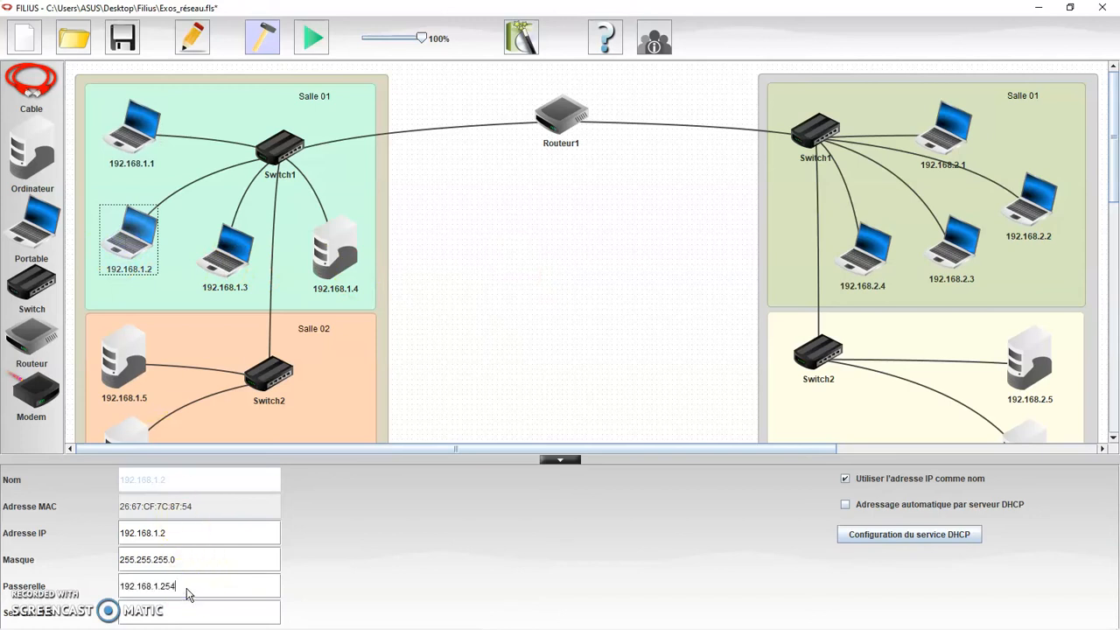
Set the gateway of computers 192.168.1.3 and 192.168.1.4 to 192.168.1.254.
{"action": "left_click", "coordinate": [229, 252]}
{"action": "left_click", "coordinate": [176, 569]}
{"action": "left_click", "coordinate": [173, 591]}
{"action": "key", "text": "ctrl+v"}
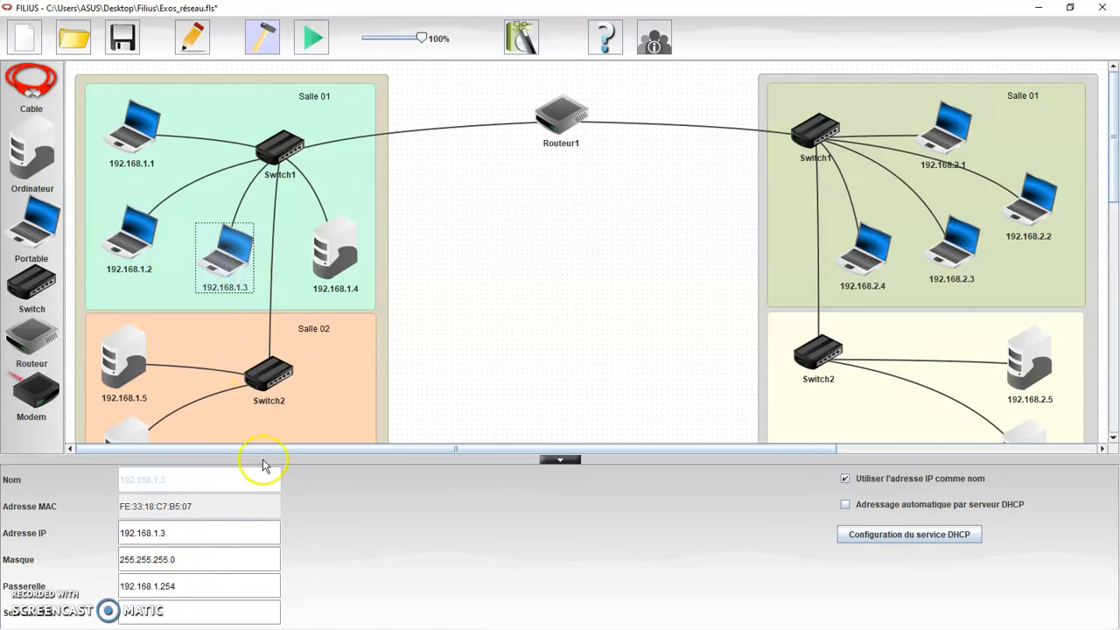
{"action": "left_click", "coordinate": [325, 263]}
{"action": "left_click", "coordinate": [167, 592]}
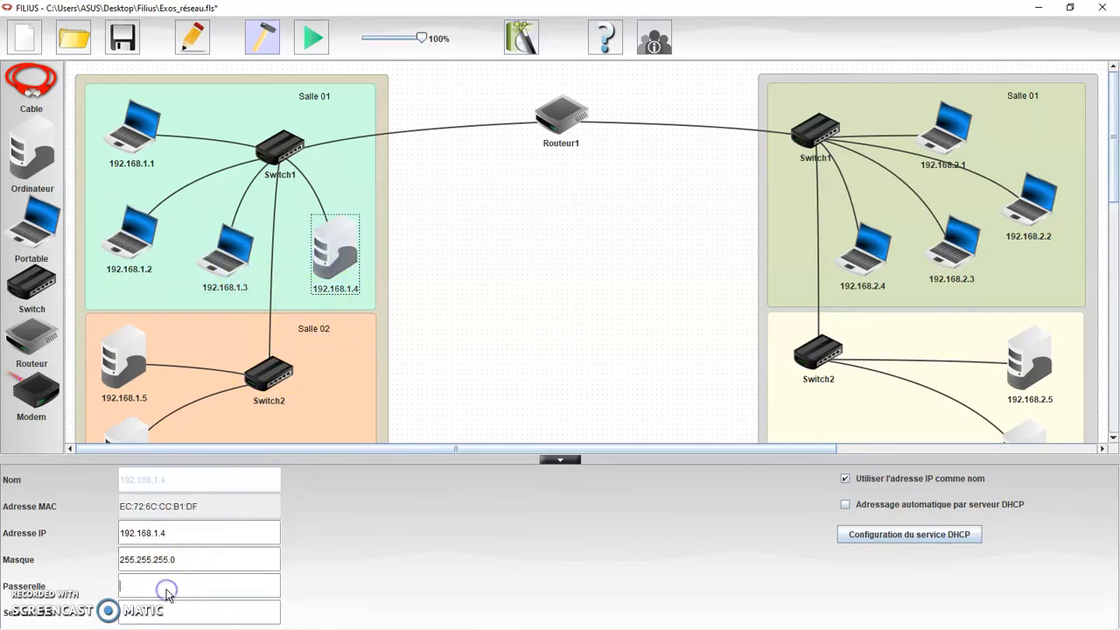
{"action": "key", "text": "ctrl+v"}
{"action": "left_click", "coordinate": [610, 320]}
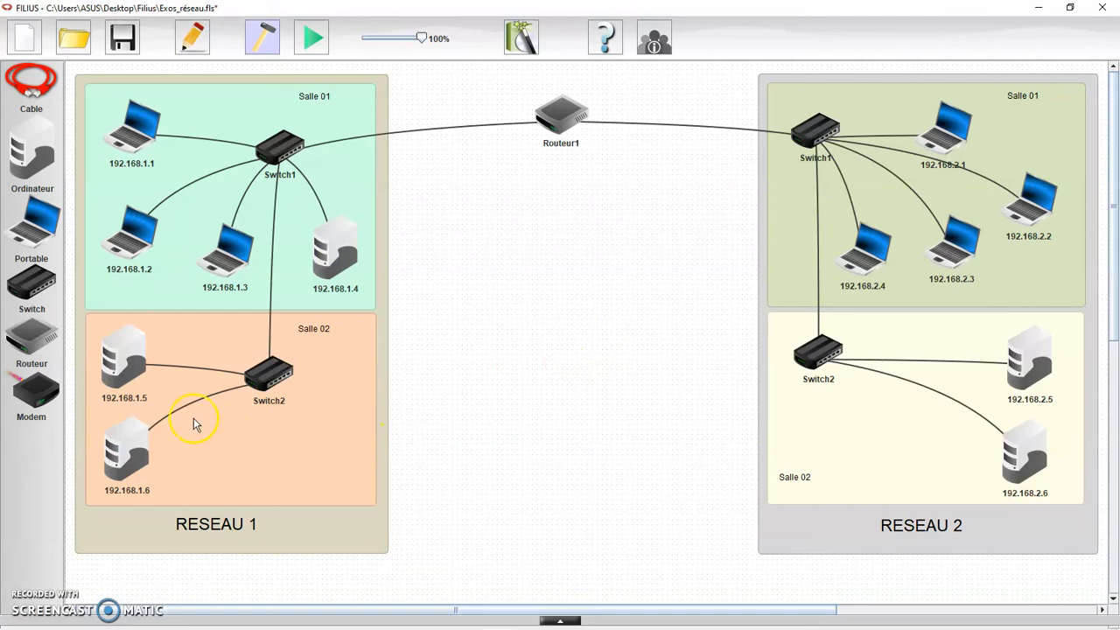
{"action": "left_click", "coordinate": [129, 391]}
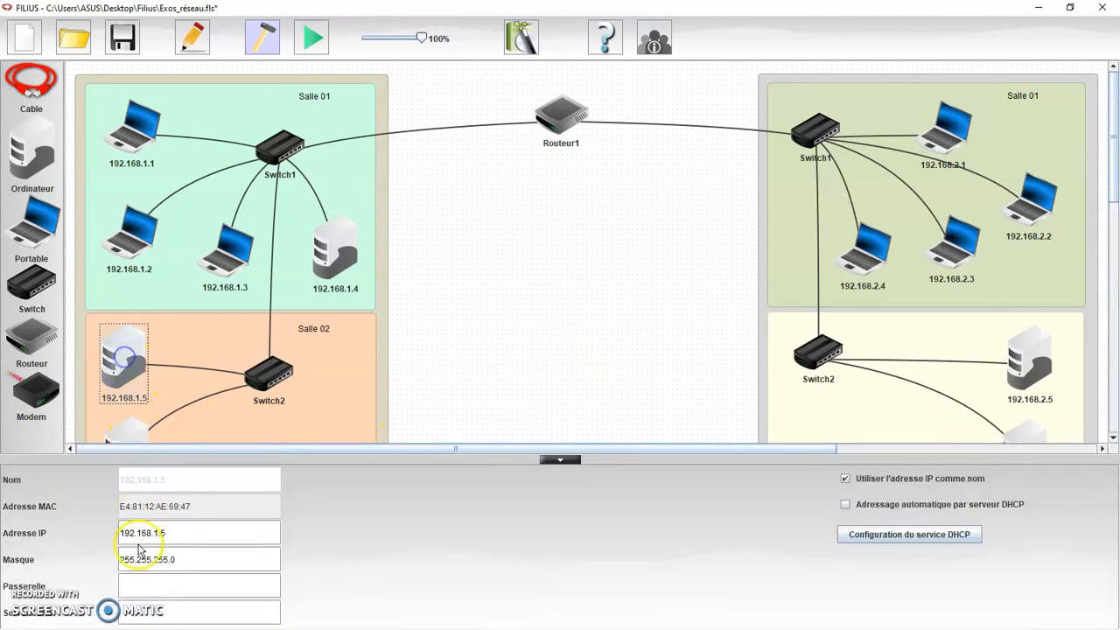
{"action": "left_click", "coordinate": [514, 330]}
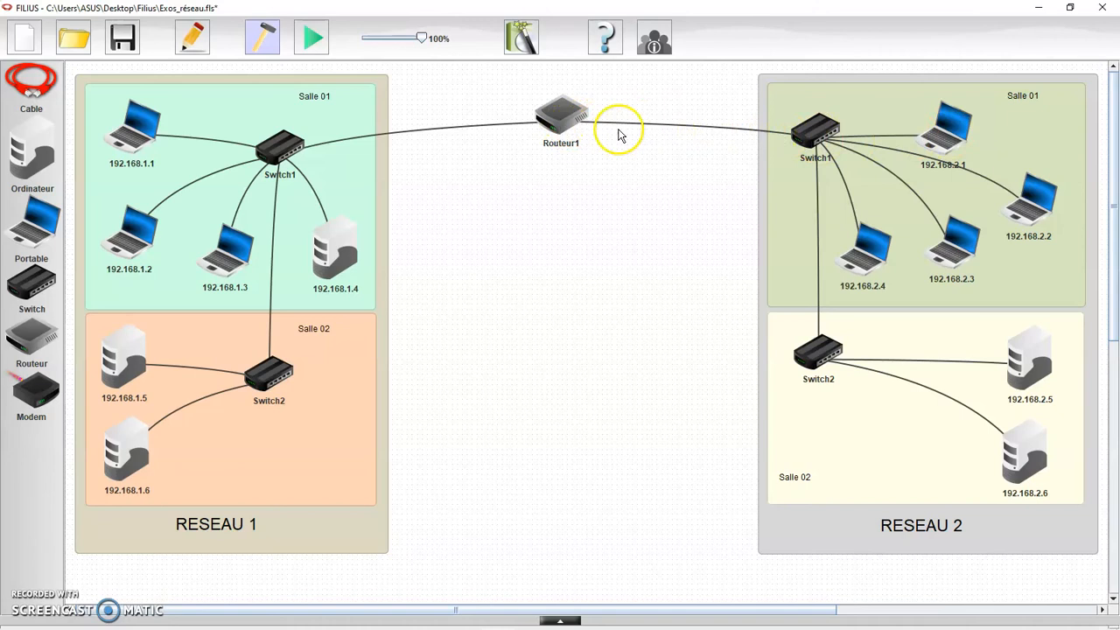
Set the gateway of computer 192.168.2.1 to 192.168.2.254, the address of Routeur1's RESEAU 2 interface.
{"action": "double_click", "coordinate": [564, 114]}
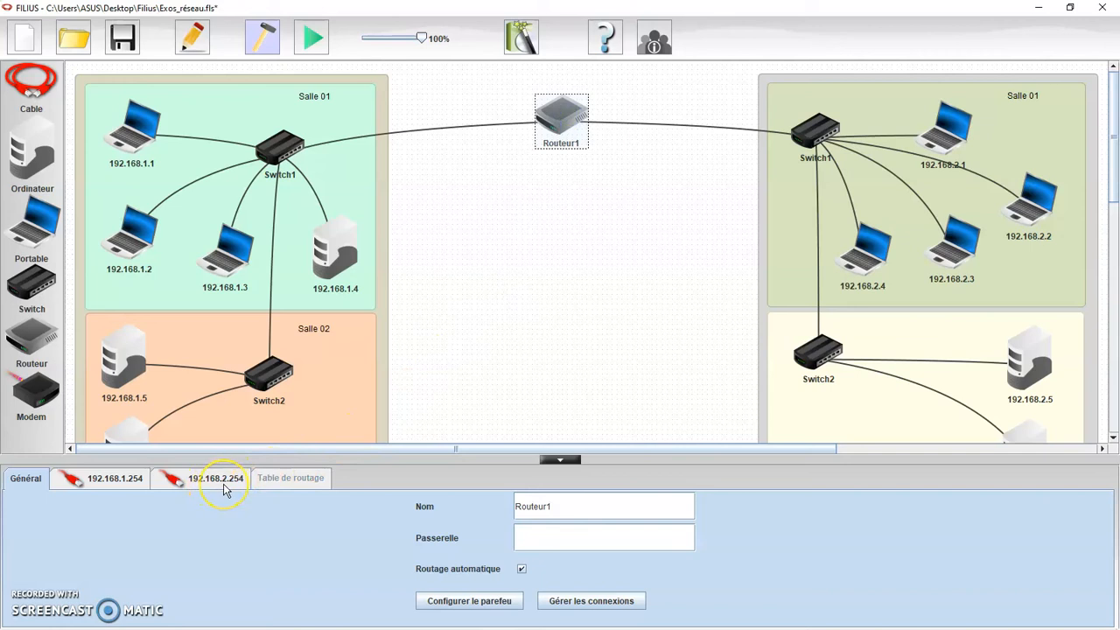
{"action": "double_click", "coordinate": [953, 133]}
{"action": "left_click", "coordinate": [157, 583]}
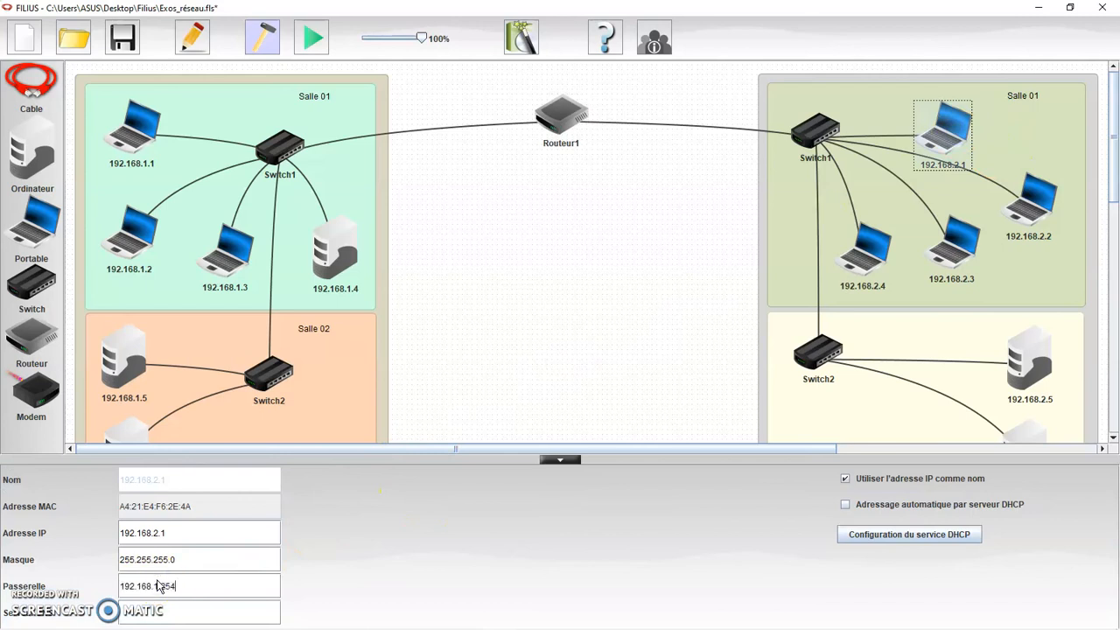
{"action": "left_click", "coordinate": [157, 587]}
{"action": "left_click", "coordinate": [170, 595]}
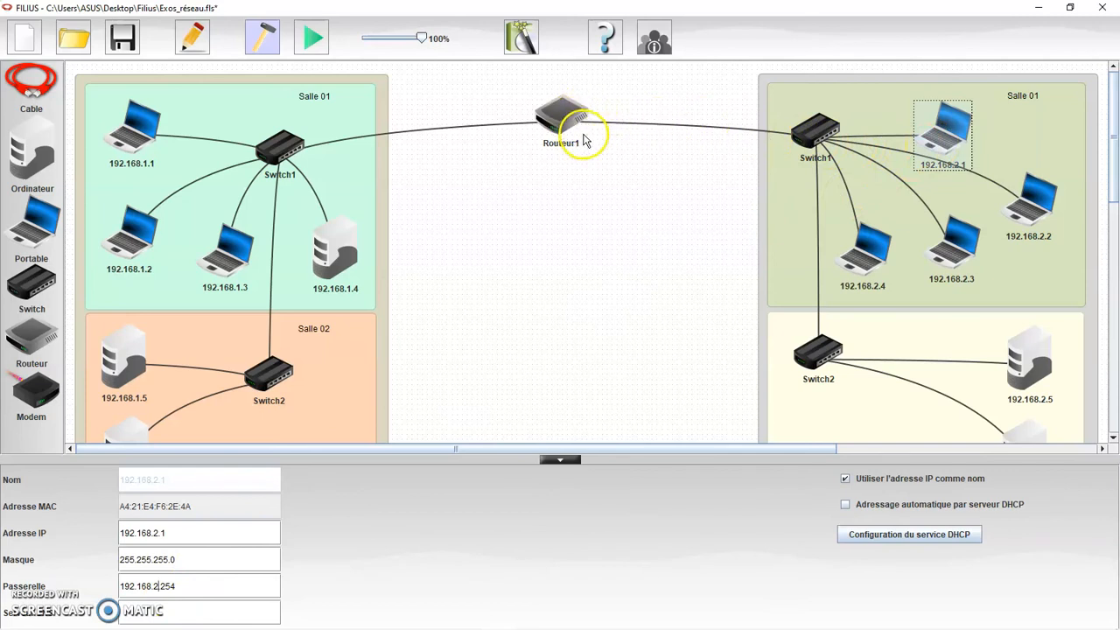
Copy the gateway 192.168.2.254 from computer 192.168.2.1 to computer 192.168.2.2.
{"action": "left_click", "coordinate": [1038, 204]}
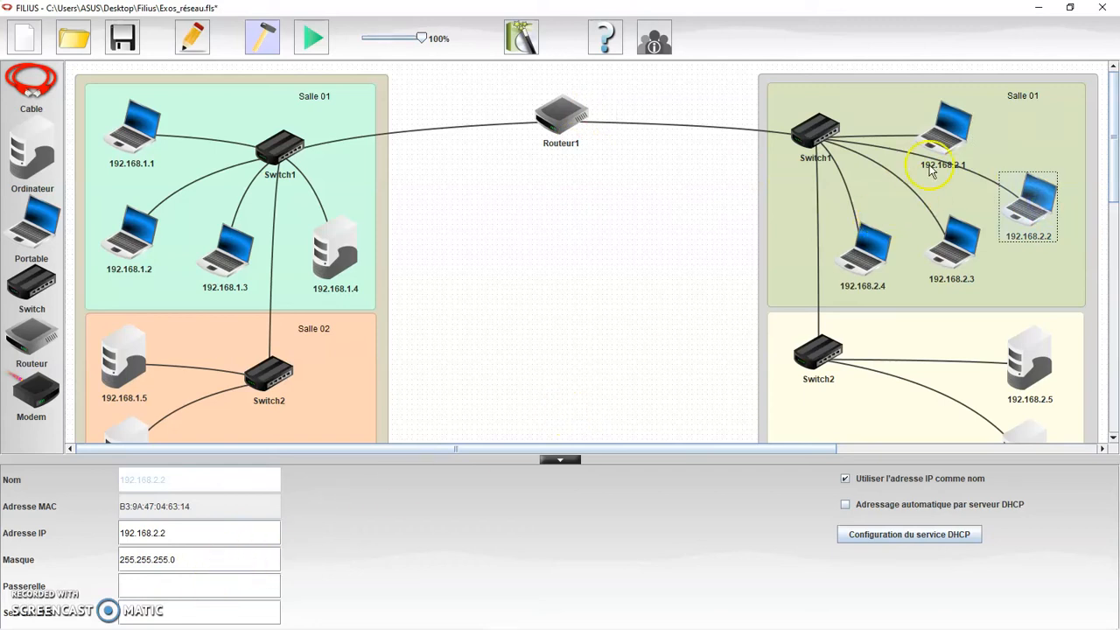
{"action": "left_click", "coordinate": [954, 136]}
{"action": "double_click", "coordinate": [203, 582]}
{"action": "key", "text": "ctrl+c"}
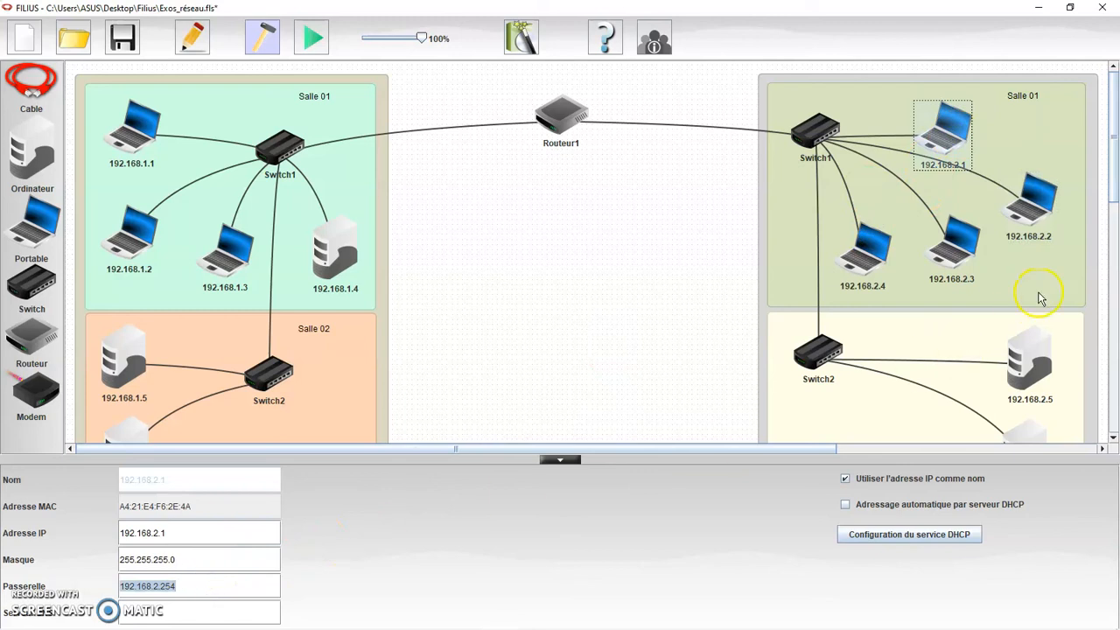
{"action": "left_click", "coordinate": [1029, 207]}
{"action": "left_click", "coordinate": [159, 588]}
{"action": "key", "text": "ctrl+v"}
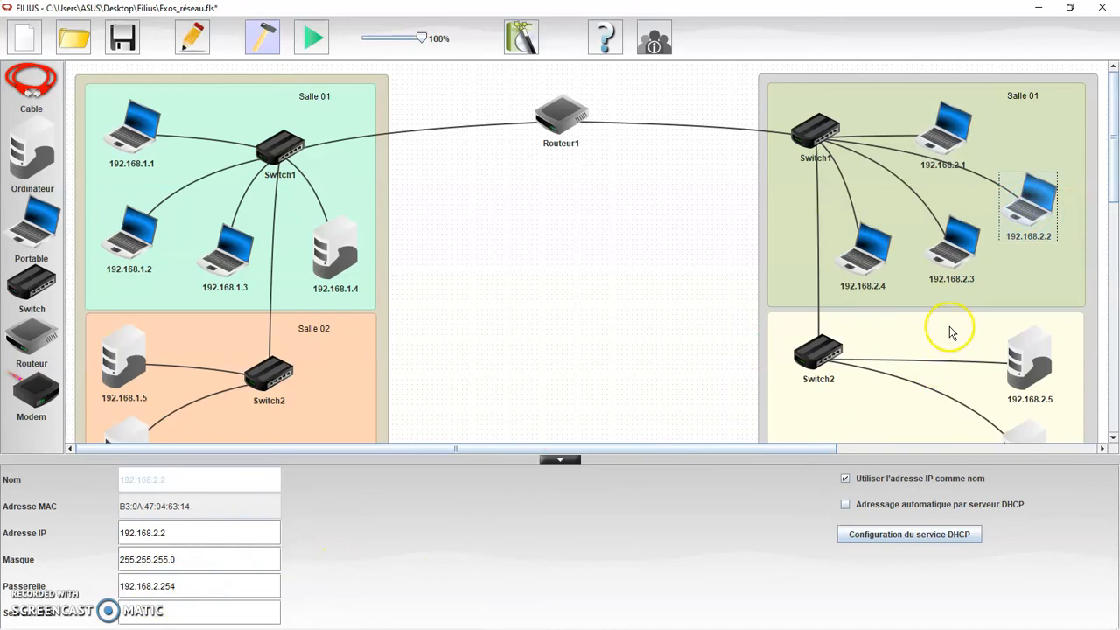
Set the gateway of computers 192.168.2.3 and 192.168.2.4 to 192.168.2.254.
{"action": "left_click", "coordinate": [962, 250]}
{"action": "left_click", "coordinate": [213, 583]}
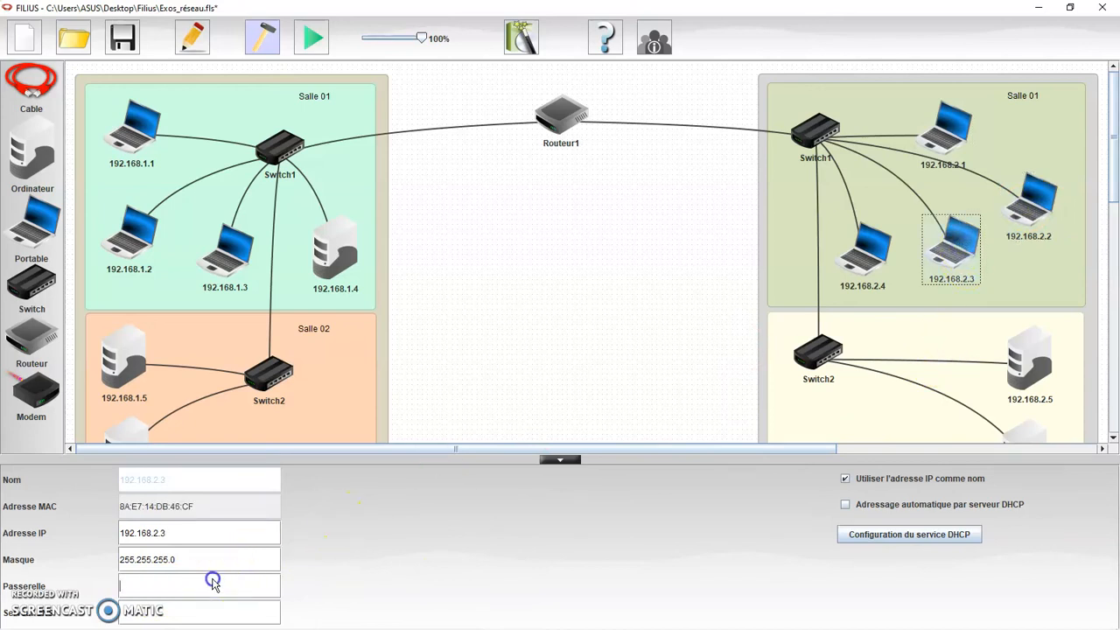
{"action": "key", "text": "ctrl+v"}
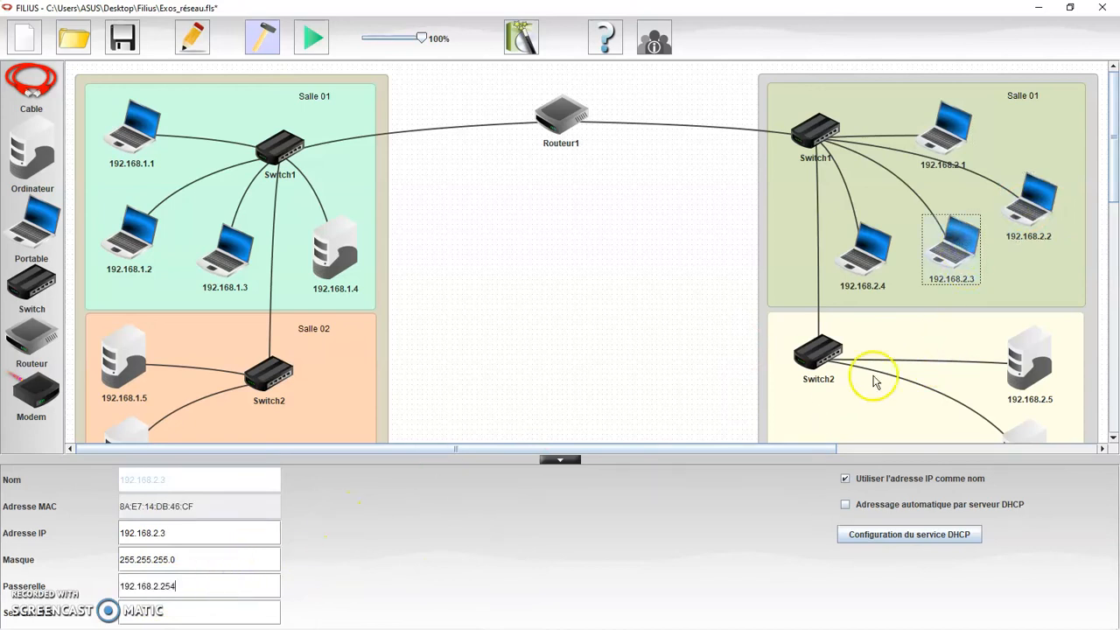
{"action": "left_click", "coordinate": [865, 249]}
{"action": "left_click", "coordinate": [214, 585]}
{"action": "left_click", "coordinate": [213, 583]}
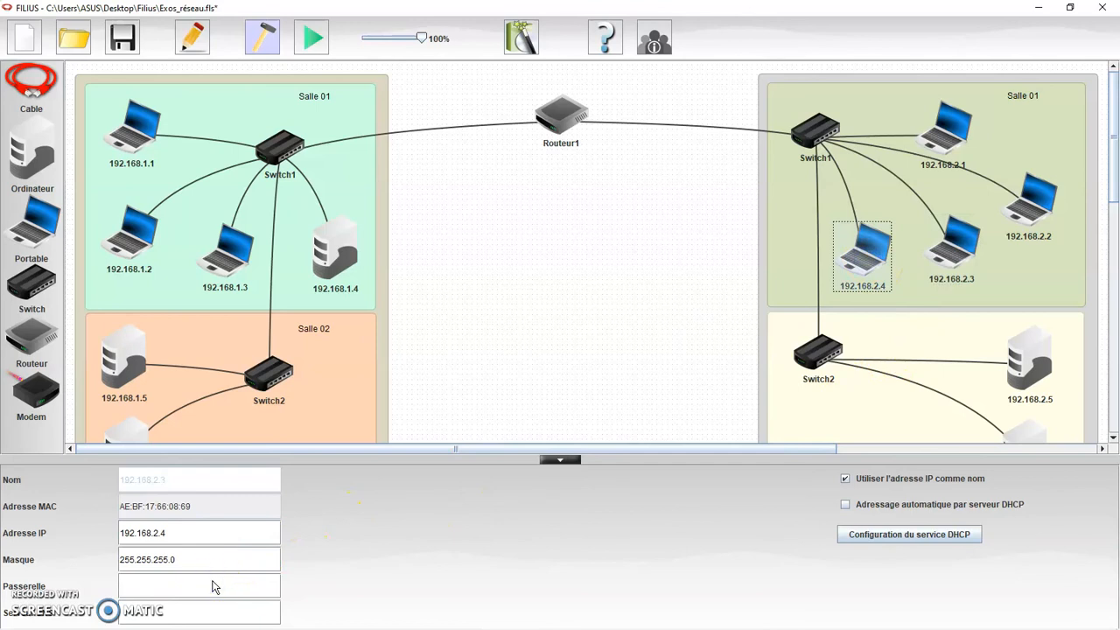
{"action": "left_click", "coordinate": [612, 250]}
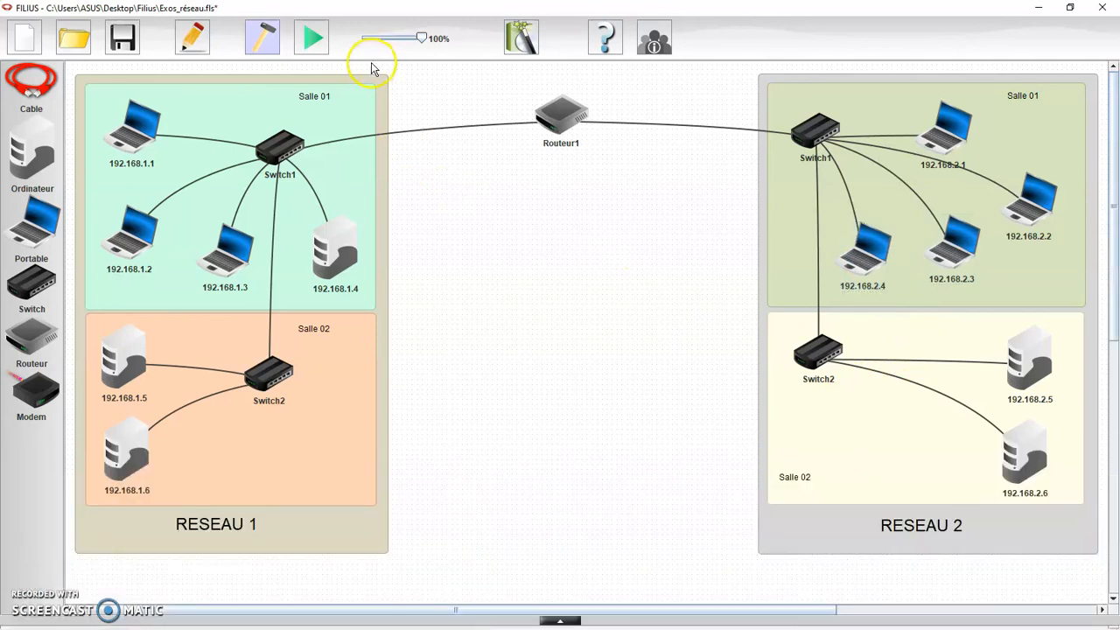
Start the simulation and ping 192.168.2.1 from the command line of computer 192.168.1.1.
{"action": "left_click", "coordinate": [313, 37]}
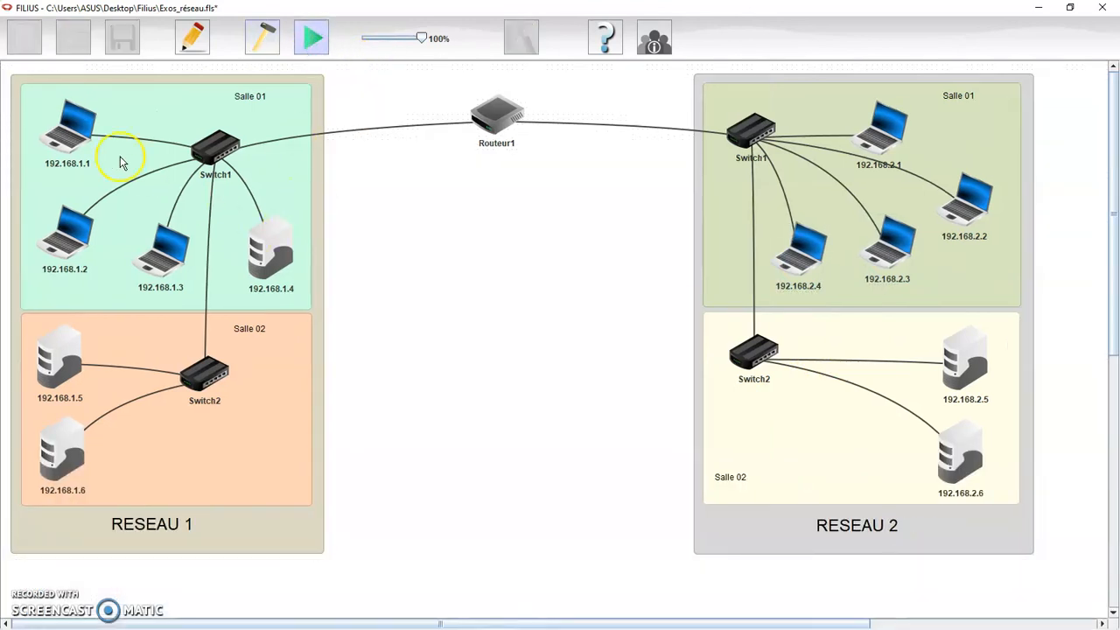
{"action": "double_click", "coordinate": [77, 133]}
{"action": "left_click_drag", "start_coordinate": [391, 320], "coordinate": [226, 267]}
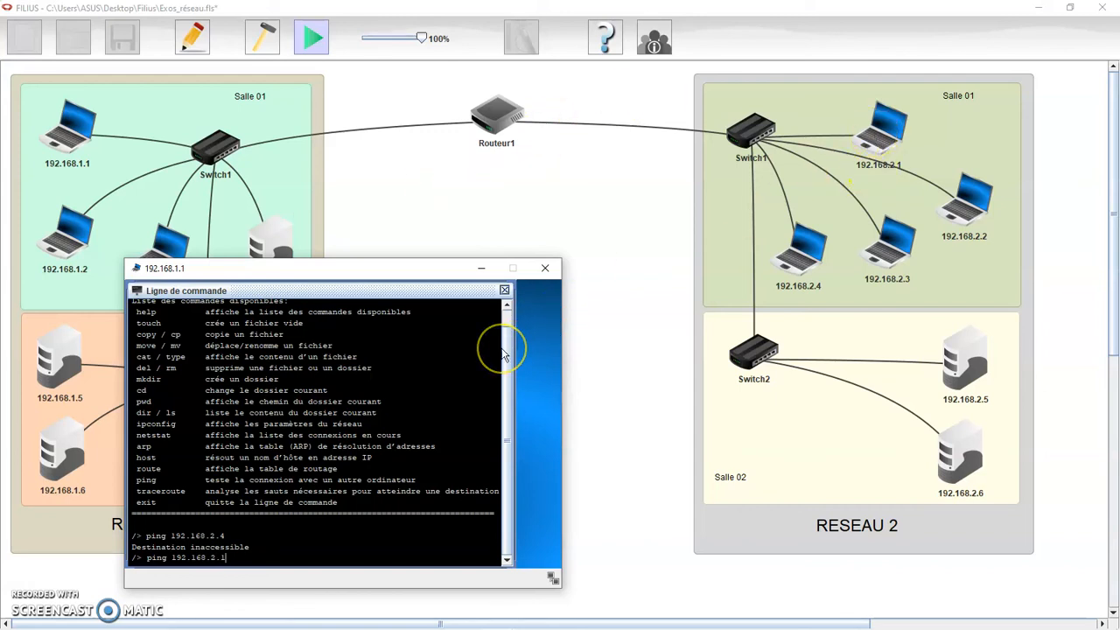
{"action": "key", "text": "Return"}
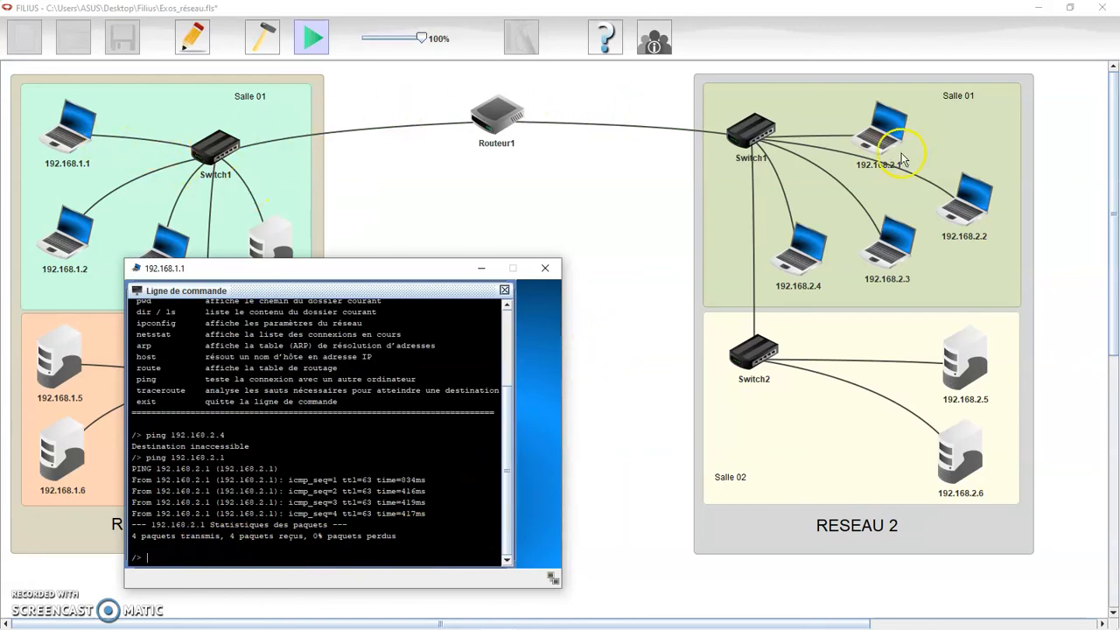
{"action": "left_click", "coordinate": [543, 269]}
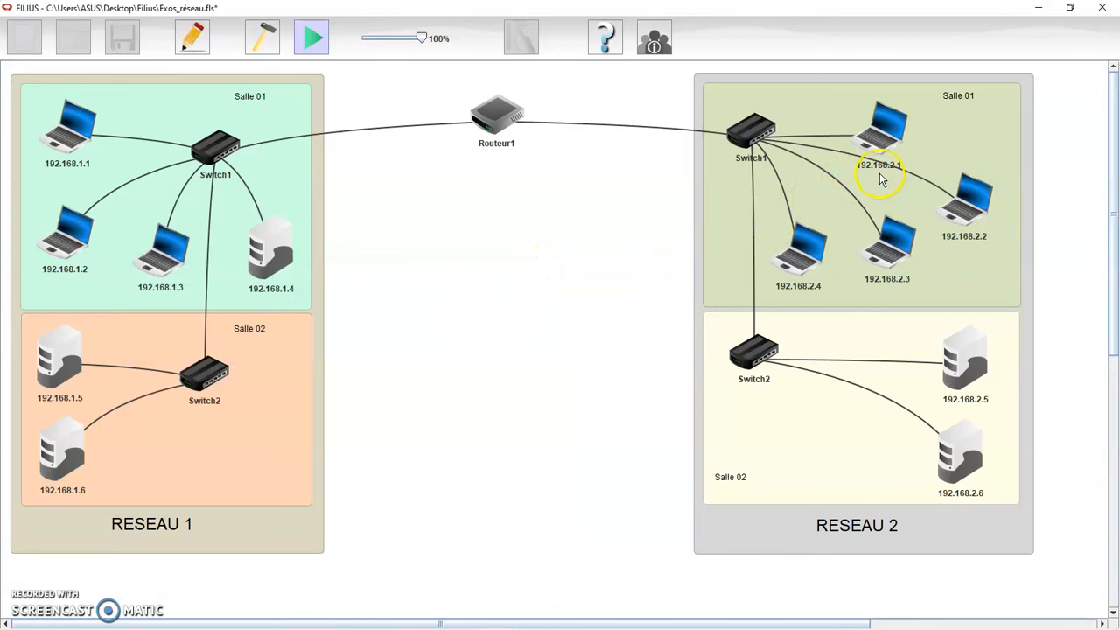
Install the Ligne de commande software on computer 192.168.2.1 and apply the change.
{"action": "left_click", "coordinate": [879, 129]}
{"action": "left_click", "coordinate": [109, 106]}
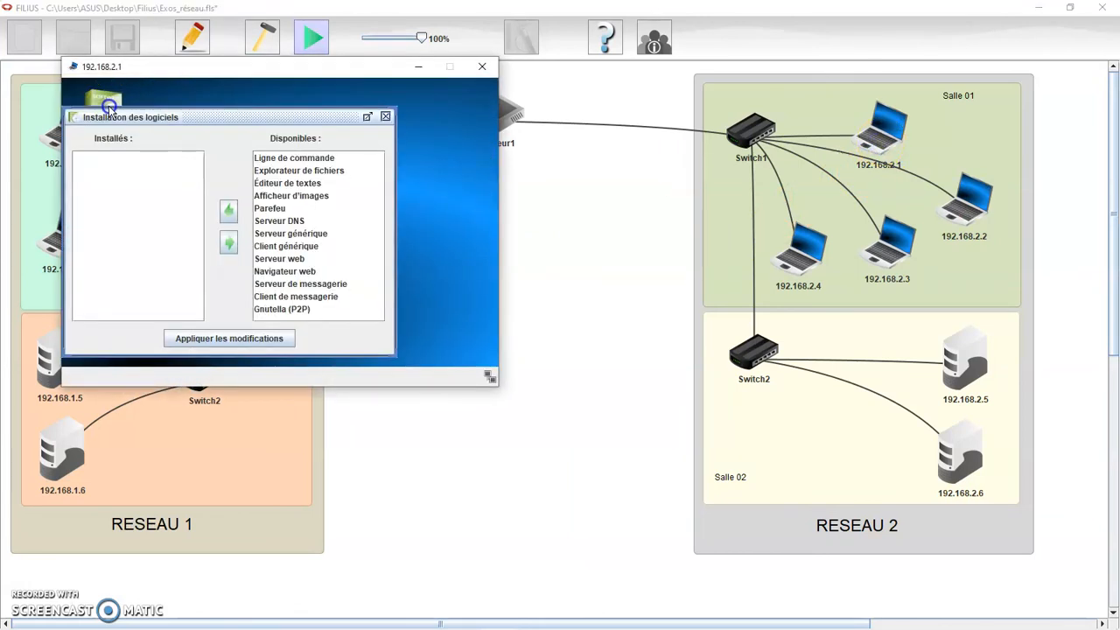
{"action": "left_click", "coordinate": [262, 157]}
{"action": "left_click", "coordinate": [228, 210]}
{"action": "left_click", "coordinate": [222, 340]}
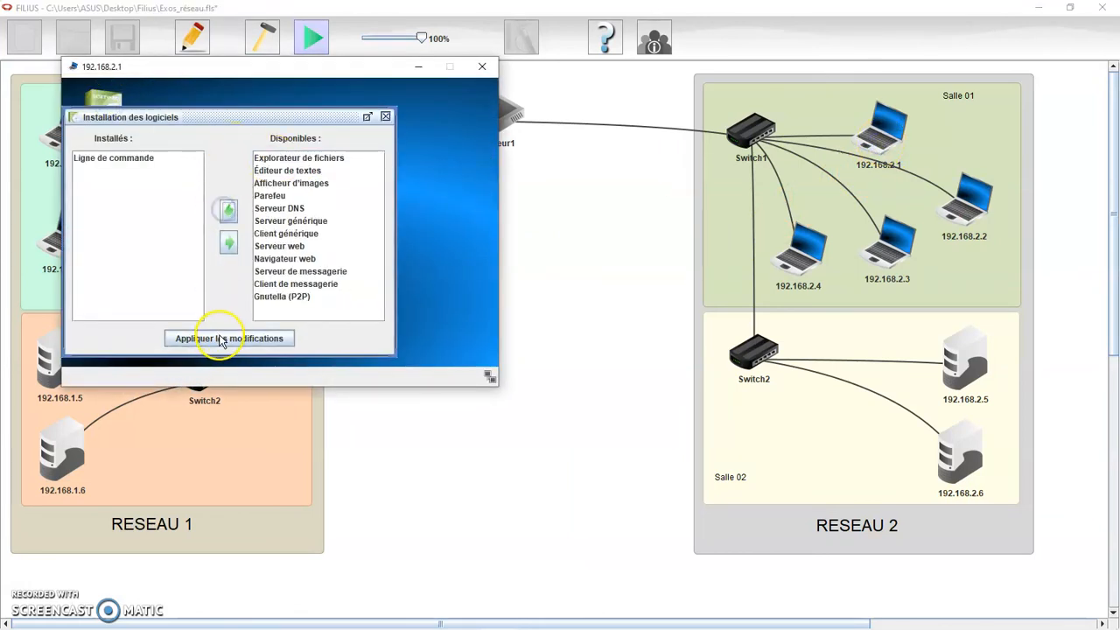
Ping 192.168.1.5 from the command line of computer 192.168.2.1.
{"action": "left_click", "coordinate": [189, 109]}
{"action": "left_click_drag", "start_coordinate": [243, 77], "coordinate": [596, 239]}
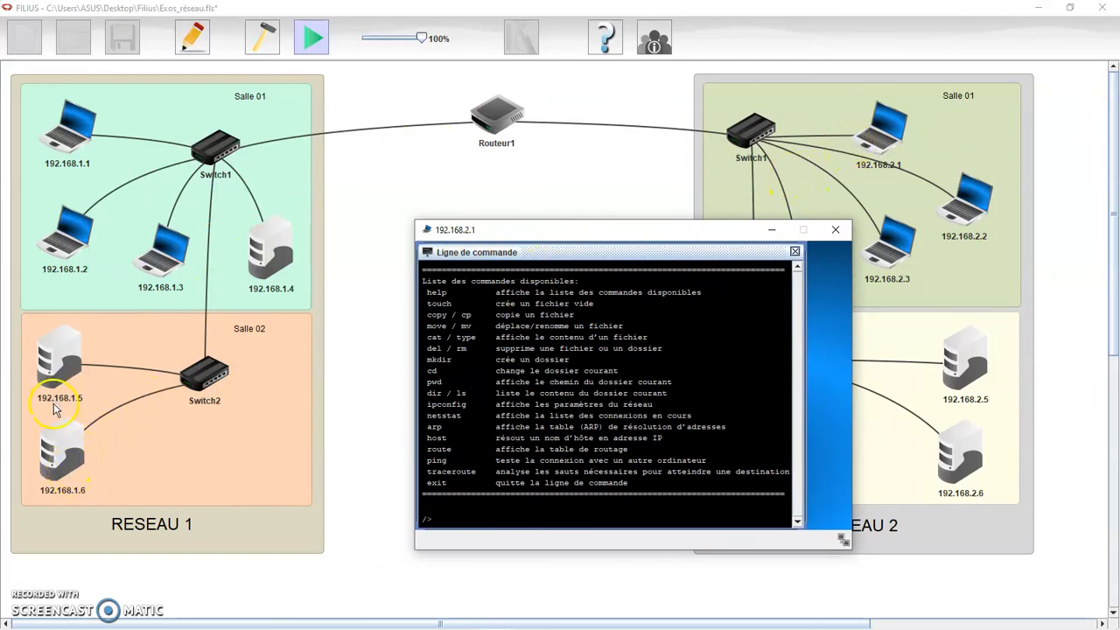
{"action": "mouse_move", "coordinate": [54, 403]}
{"action": "type", "text": "ng 192.168.1.5"}
{"action": "key", "text": "Return"}
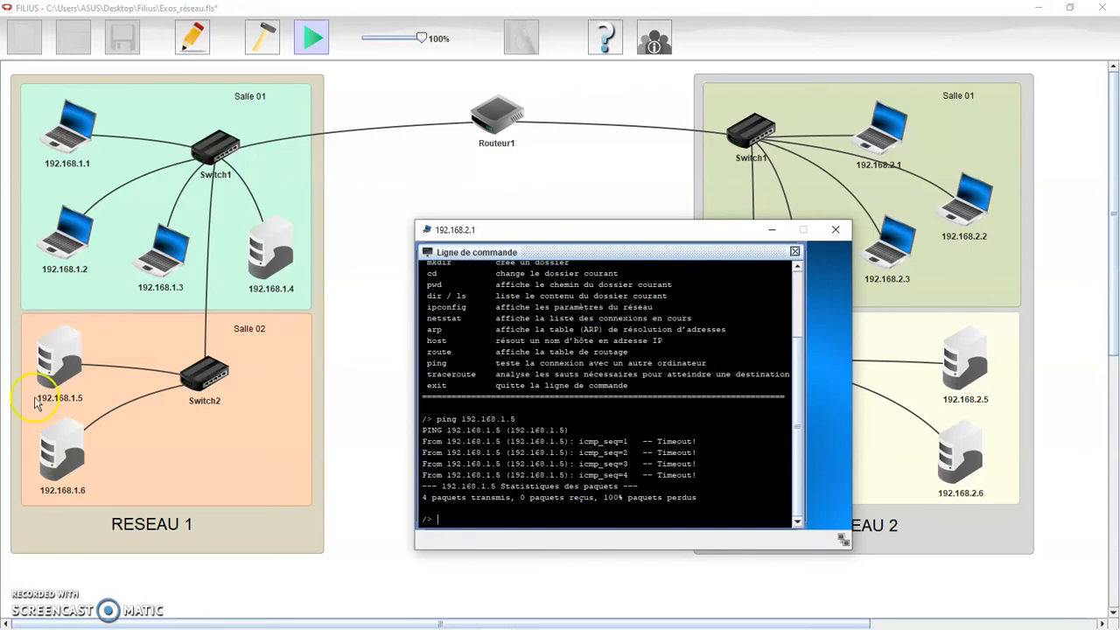
{"action": "left_click", "coordinate": [835, 229]}
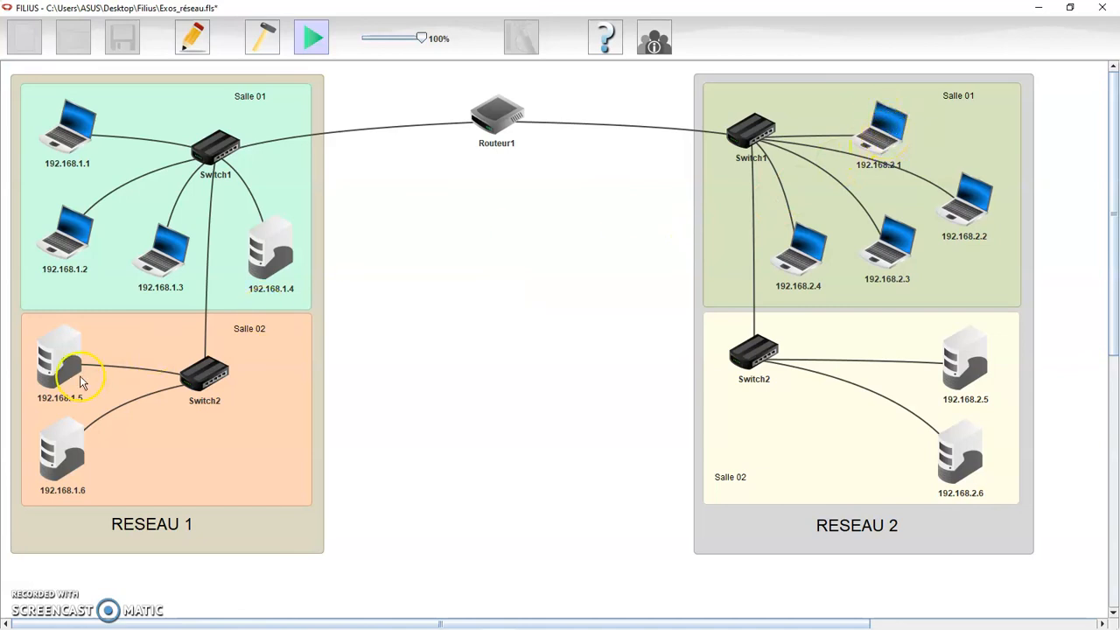
Check the network details of computer 192.168.1.5 in the running simulation and view its desktop.
{"action": "mouse_move", "coordinate": [66, 382]}
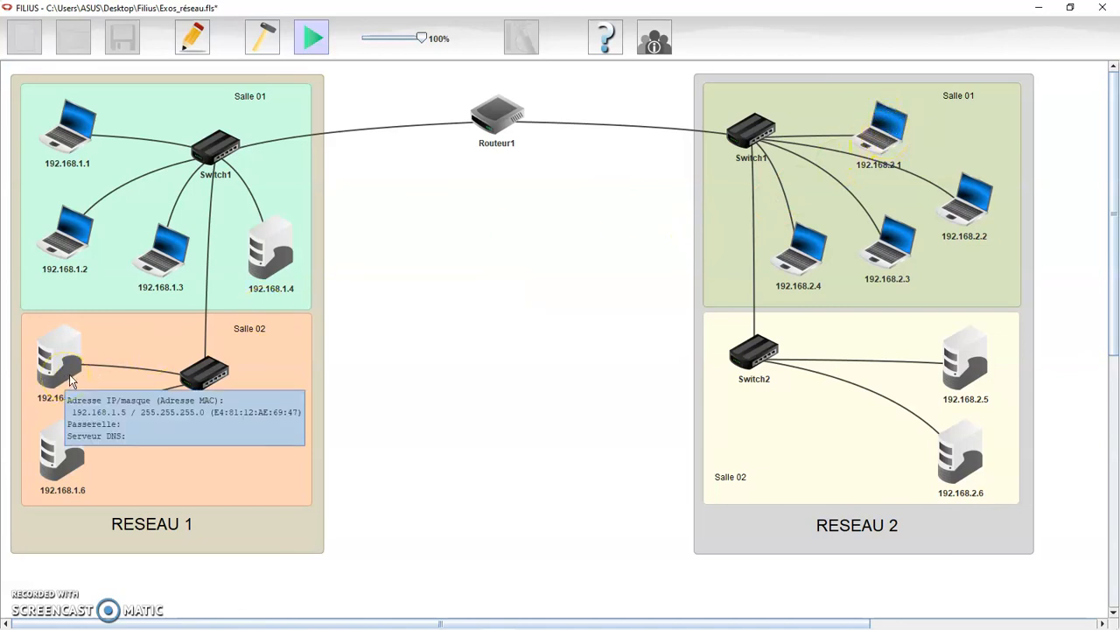
{"action": "double_click", "coordinate": [68, 374]}
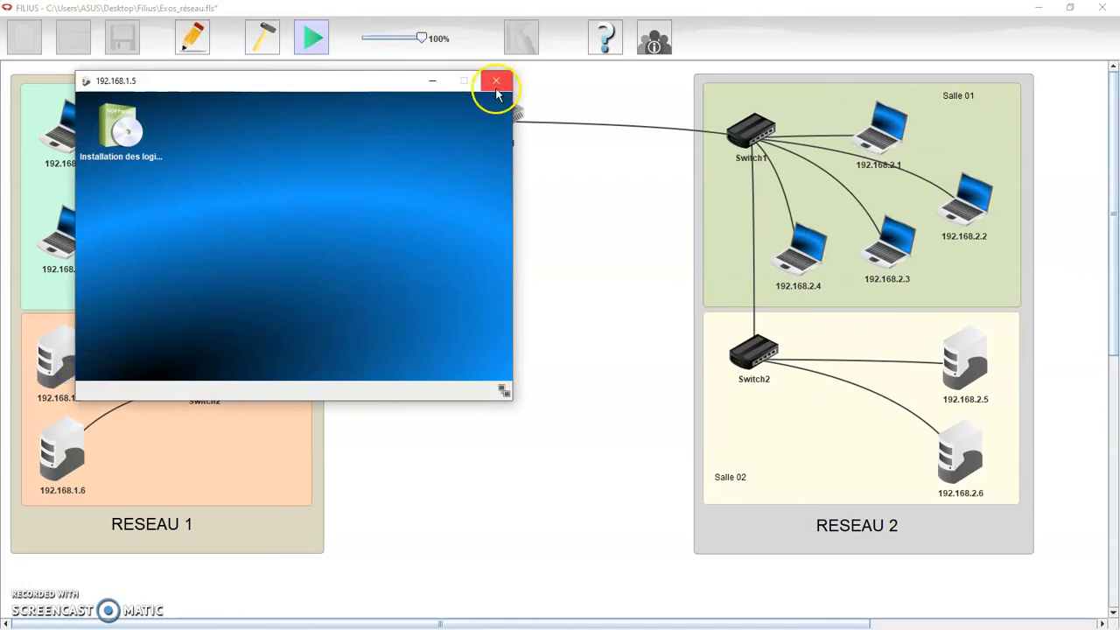
{"action": "left_click", "coordinate": [497, 84]}
Return to design mode and compare the gateway settings of computers 192.168.1.5 and 192.168.2.1.
{"action": "left_click", "coordinate": [262, 37]}
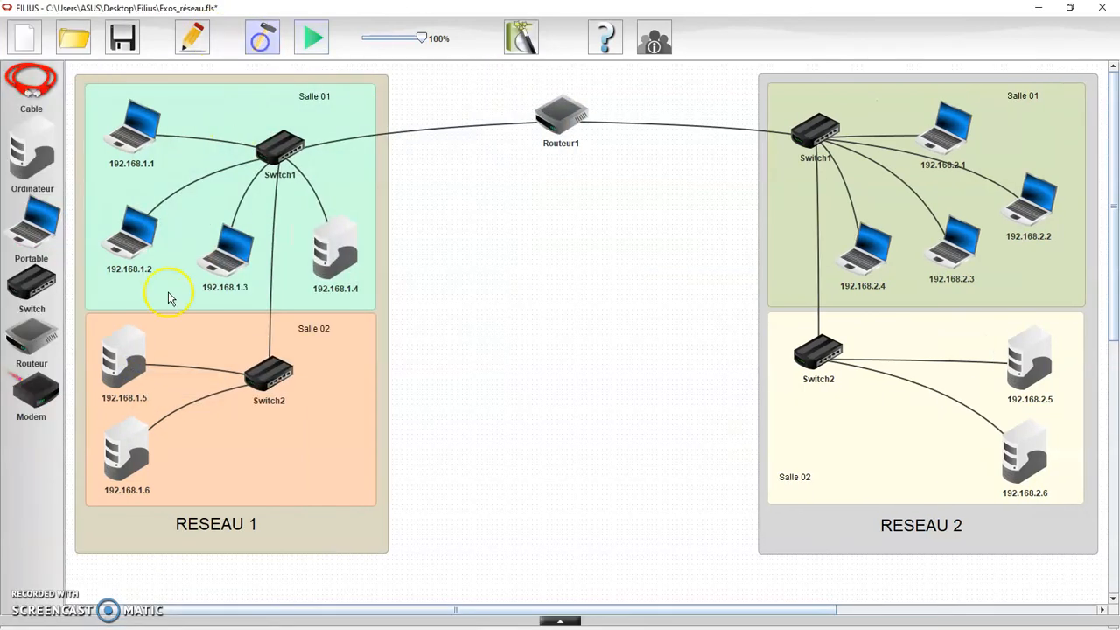
{"action": "left_click", "coordinate": [123, 387]}
{"action": "left_click", "coordinate": [139, 584]}
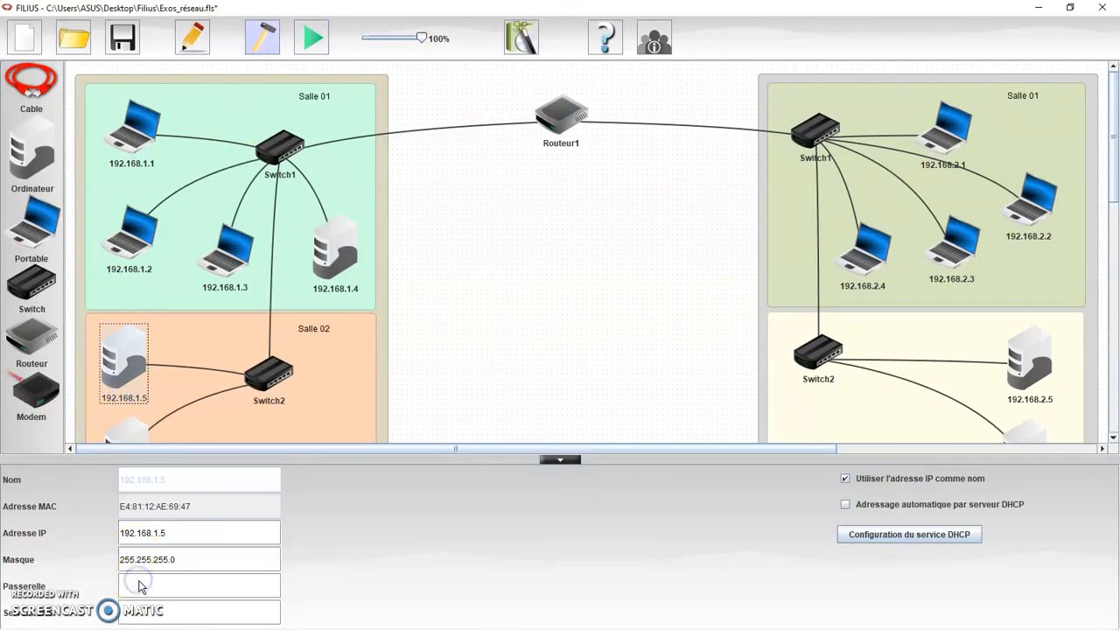
{"action": "left_click", "coordinate": [949, 131]}
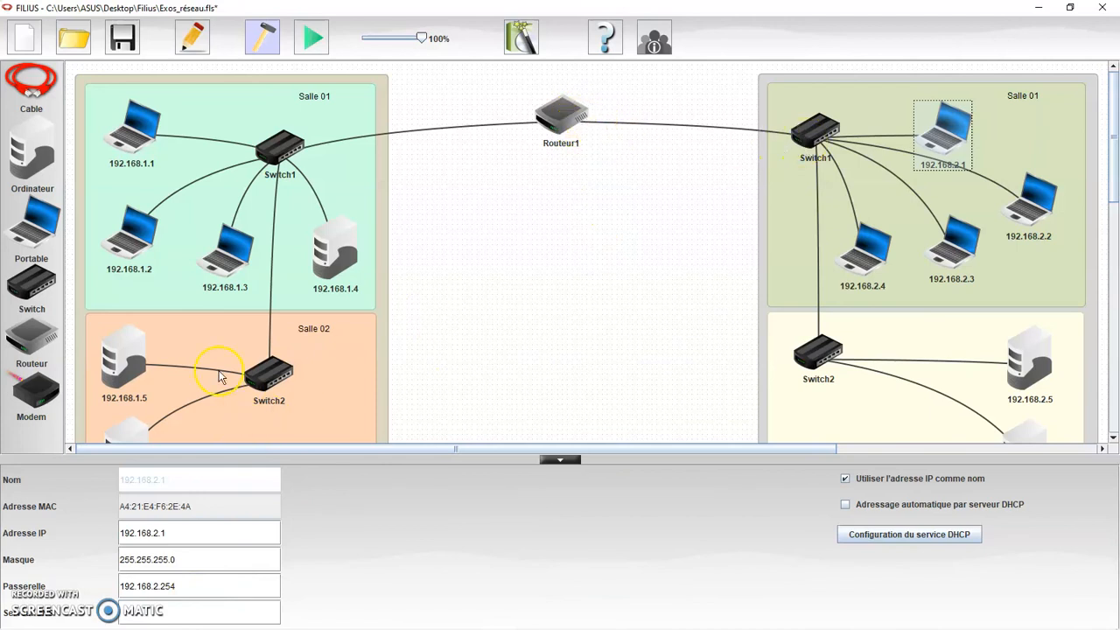
{"action": "left_click", "coordinate": [139, 373]}
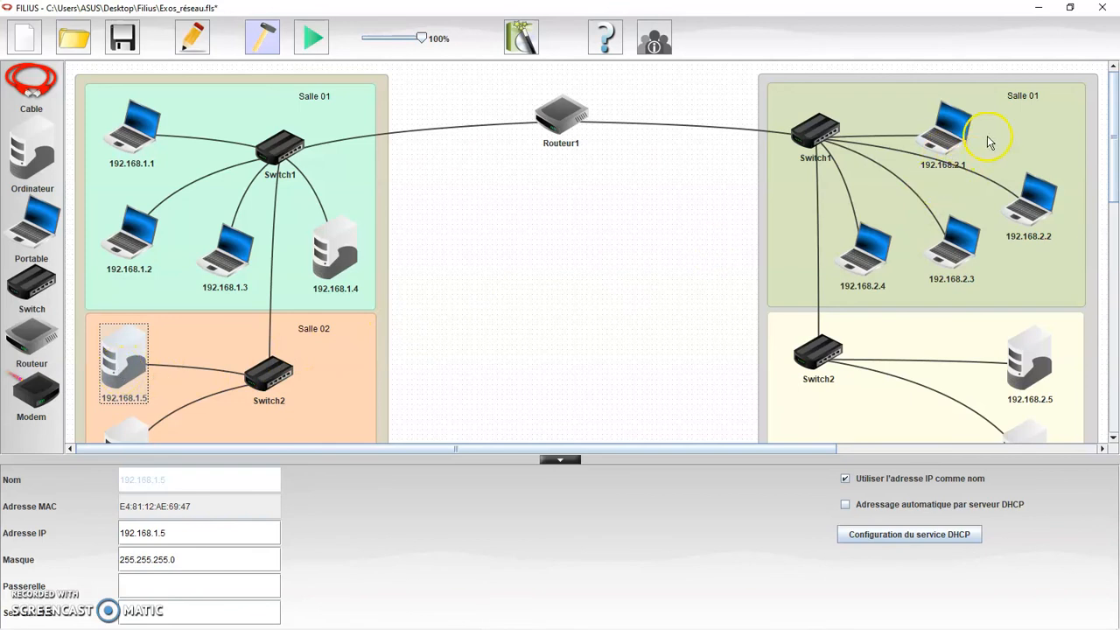
{"action": "left_click", "coordinate": [668, 294]}
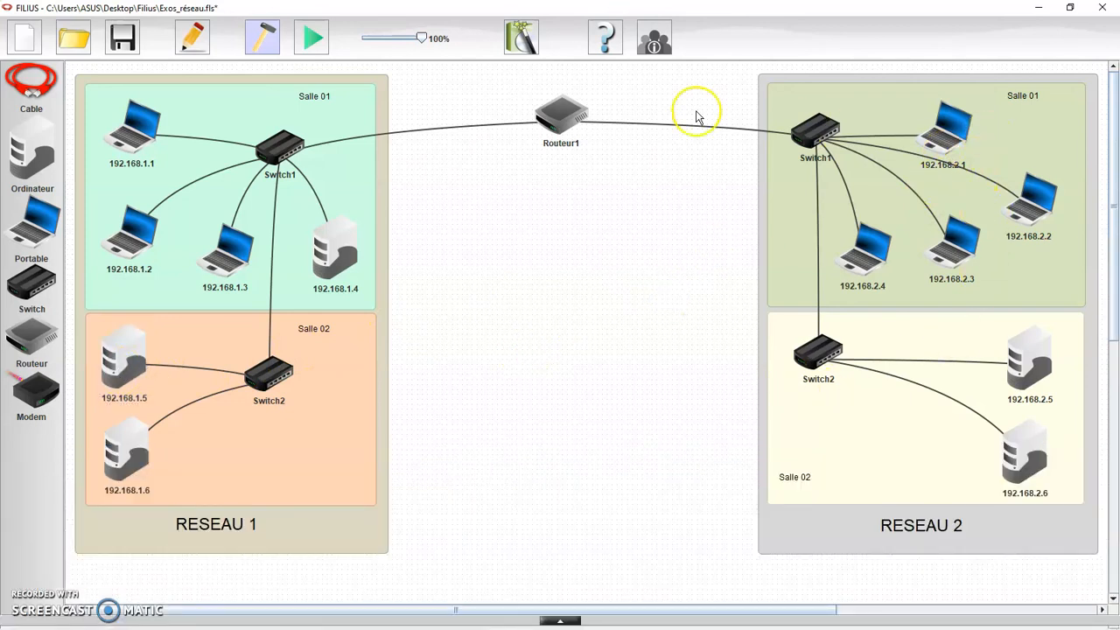